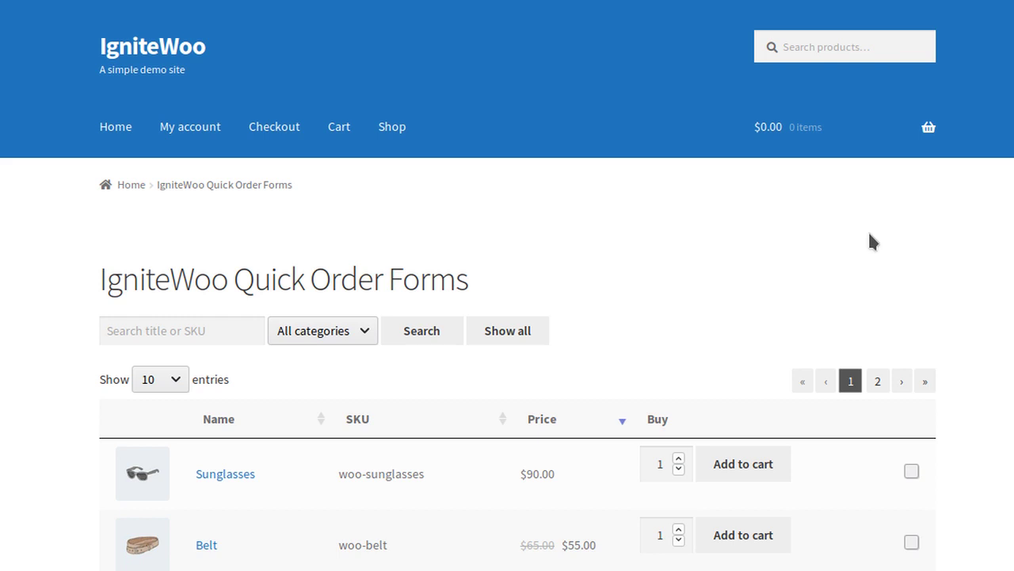
# Step: Review the entries-per-page choices of the quick order form's product table
pyautogui.scroll(-3, 454, 253)
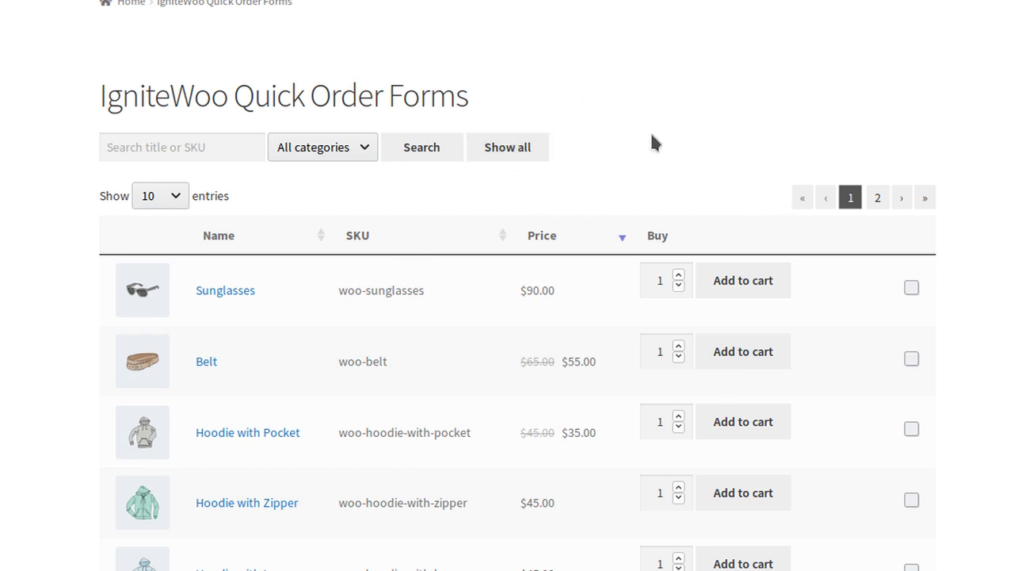
pyautogui.click(146, 204)
pyautogui.click(152, 246)
pyautogui.scroll(-3, 39, 238)
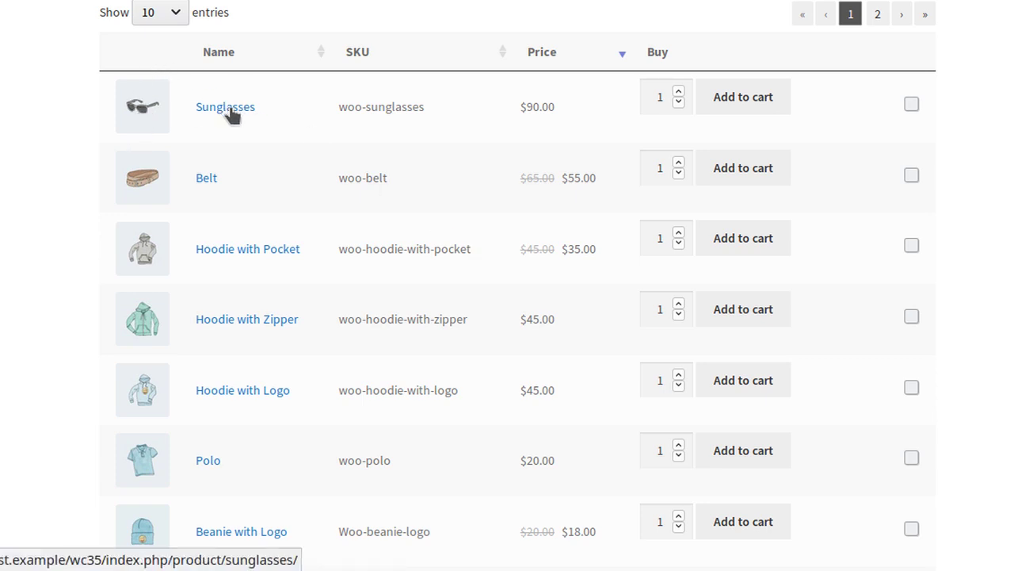
# Step: Open the Sunglasses product page, look it over and return to the quick order form
pyautogui.click(230, 116)
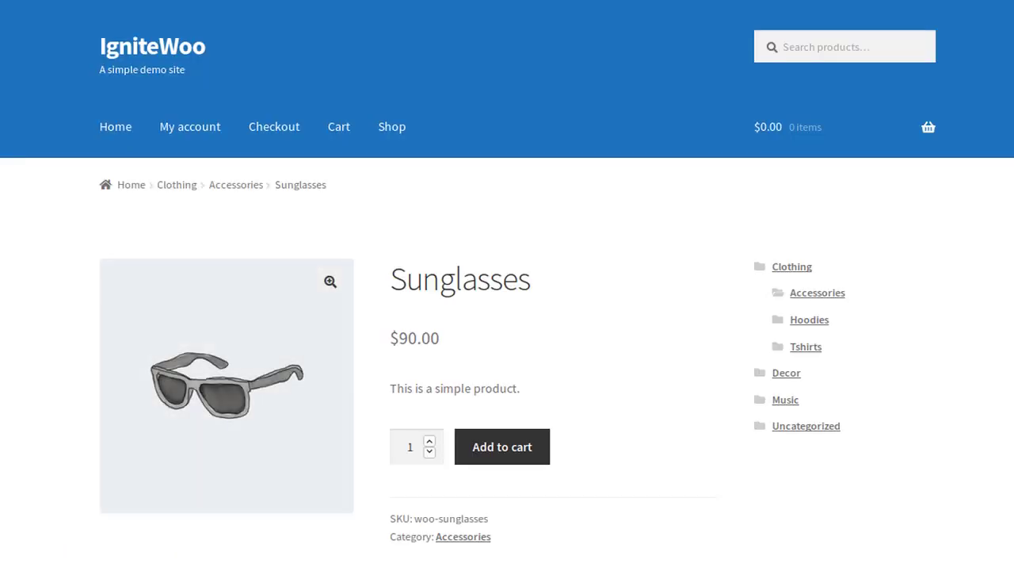
pyautogui.scroll(-2, 580, 335)
pyautogui.scroll(2, 582, 335)
pyautogui.hotkey('alt', 'Left')
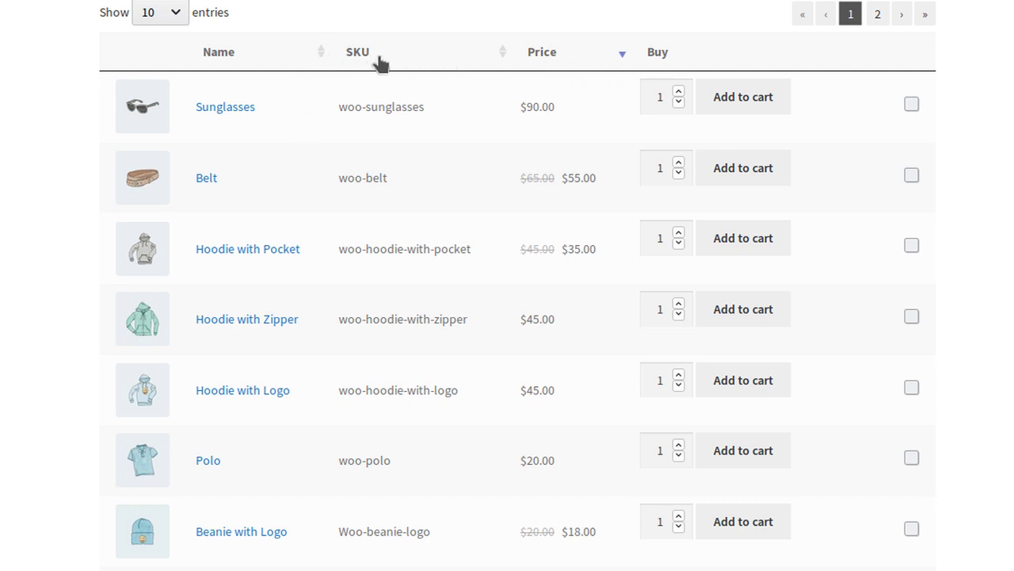
# Step: Try sorting the product table by name, price and SKU, ending with names in ascending order
pyautogui.click(321, 55)
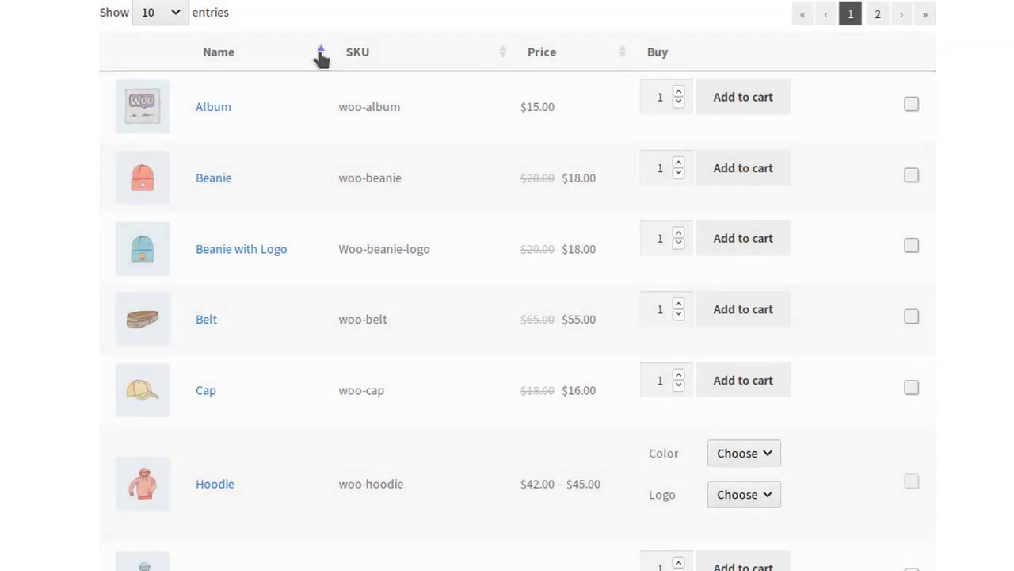
pyautogui.click(615, 59)
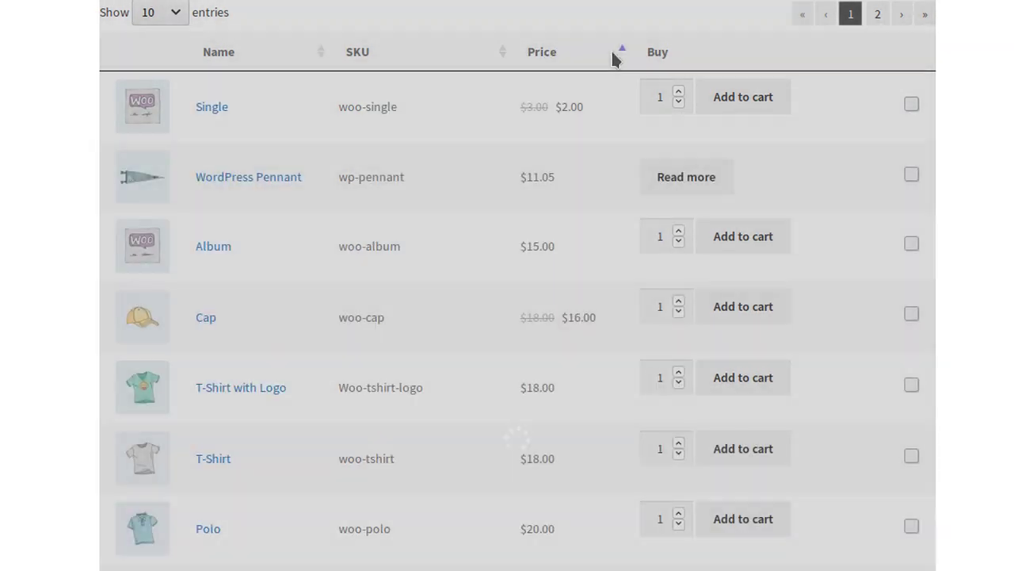
pyautogui.click(613, 57)
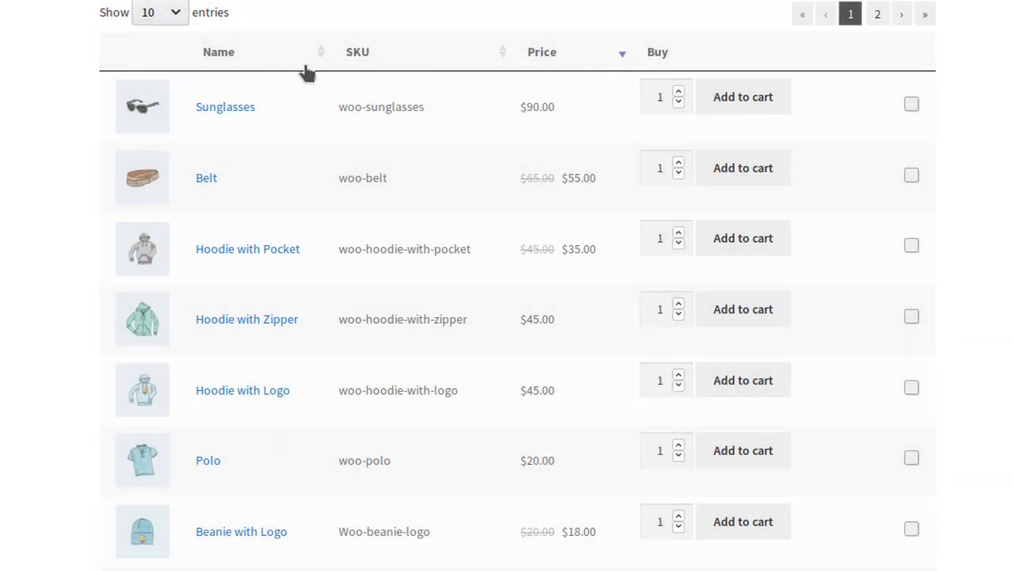
pyautogui.click(469, 59)
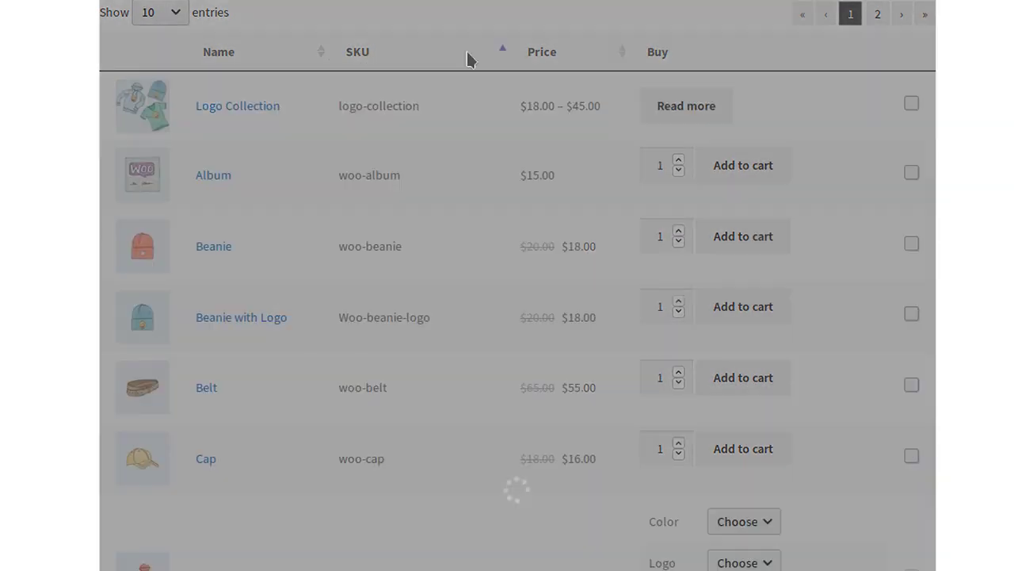
pyautogui.click(469, 57)
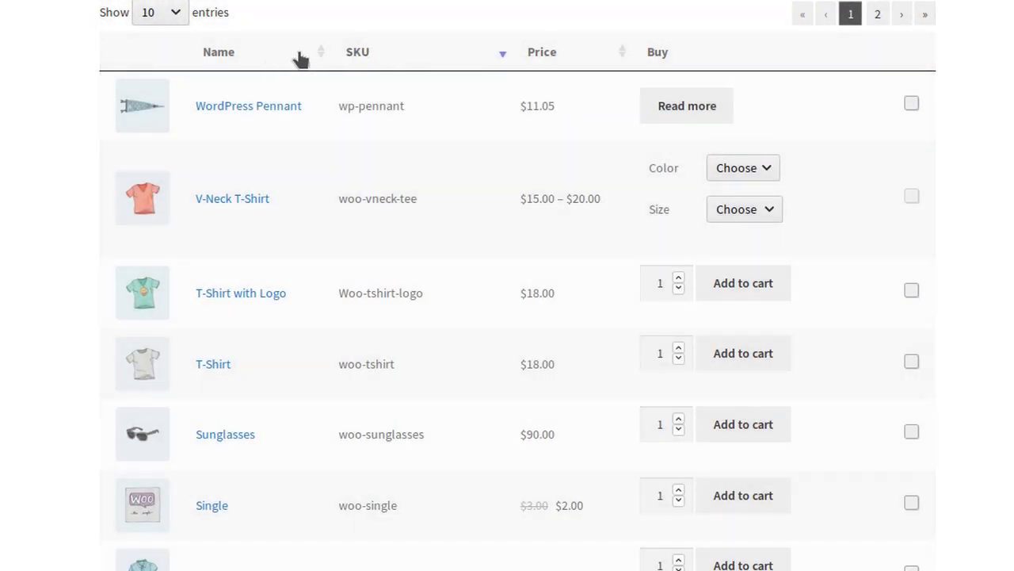
pyautogui.click(302, 57)
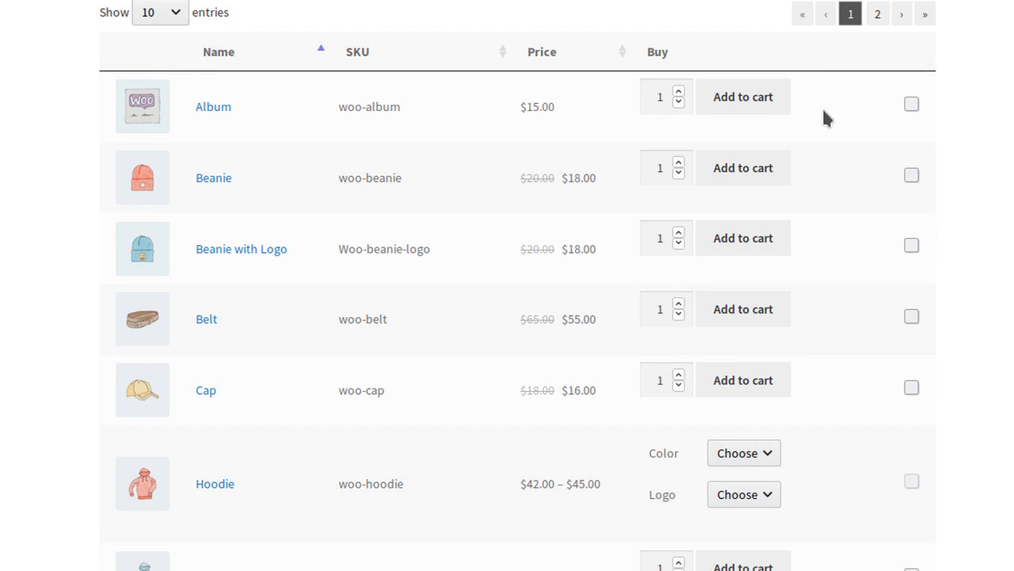
# Step: Add one Album and one Beanie to the cart directly from the product table
pyautogui.scroll(-2, 825, 177)
pyautogui.scroll(1, 824, 188)
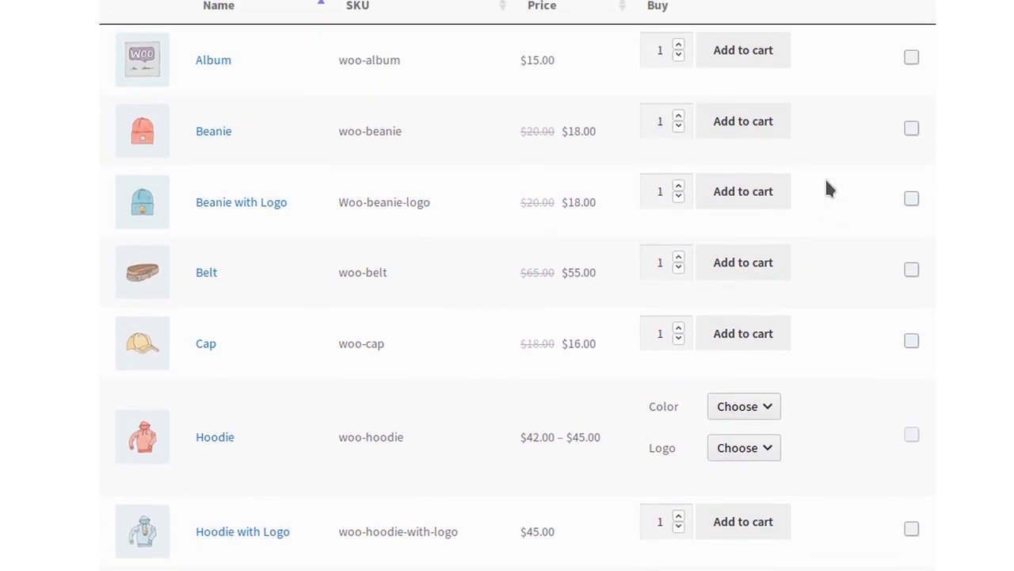
pyautogui.scroll(4, 871, 229)
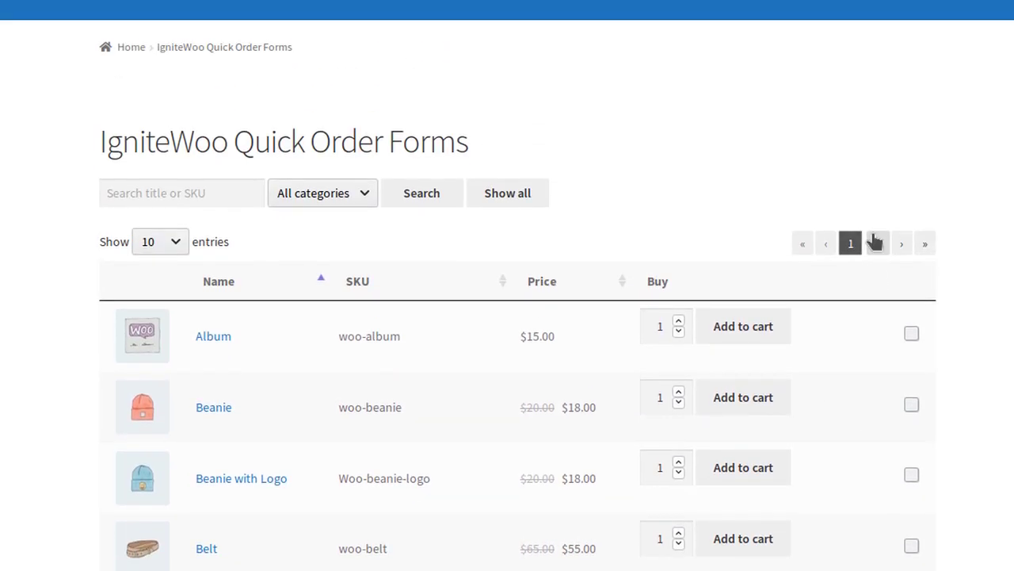
pyautogui.scroll(1, 821, 355)
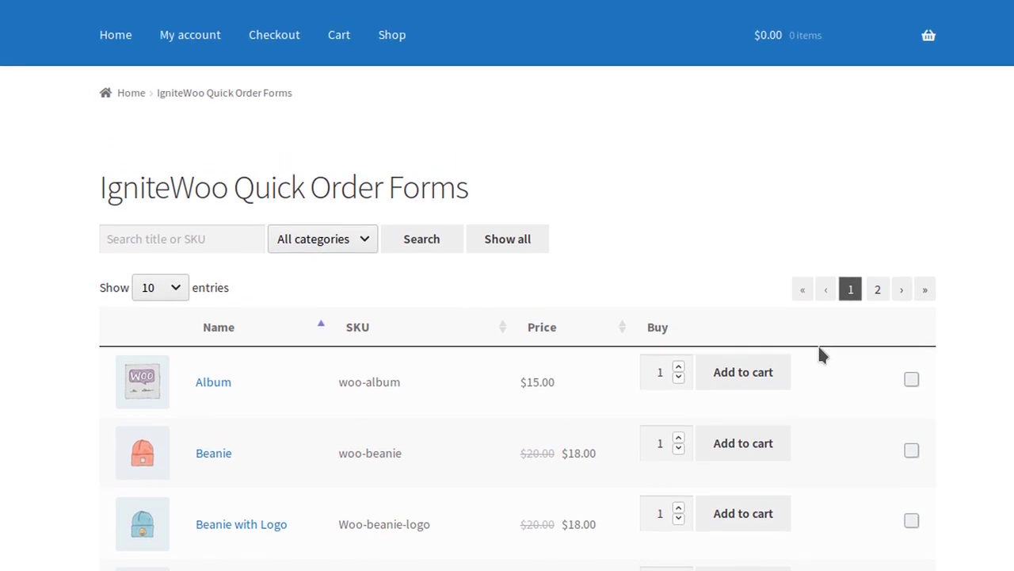
pyautogui.scroll(-1, 822, 354)
pyautogui.moveTo(782, 41)
pyautogui.click(738, 373)
pyautogui.click(737, 446)
# Step: Add one Belt, one Beanie with Logo and one Beanie to the cart individually
pyautogui.scroll(-3, 991, 356)
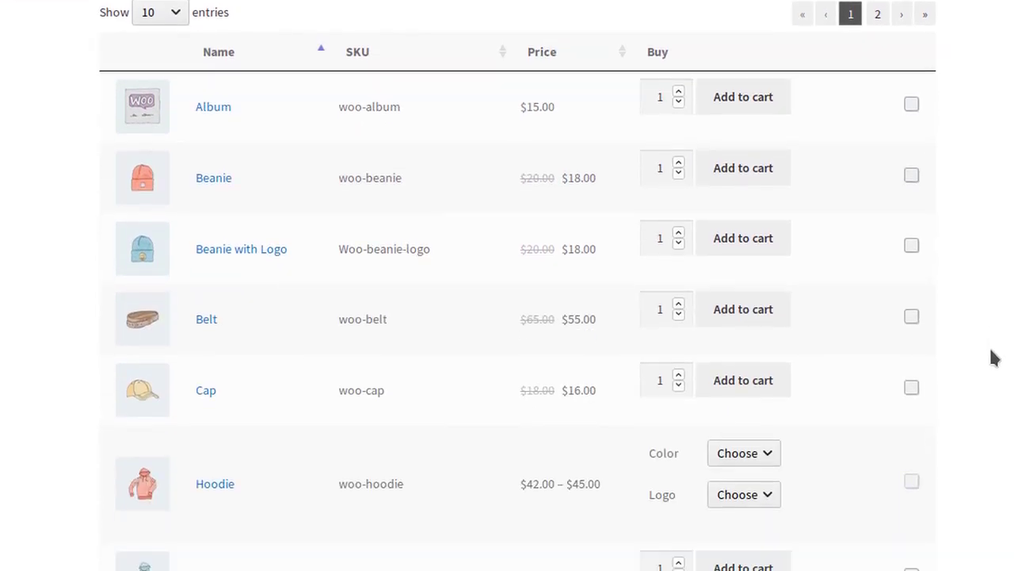
pyautogui.scroll(-3, 912, 327)
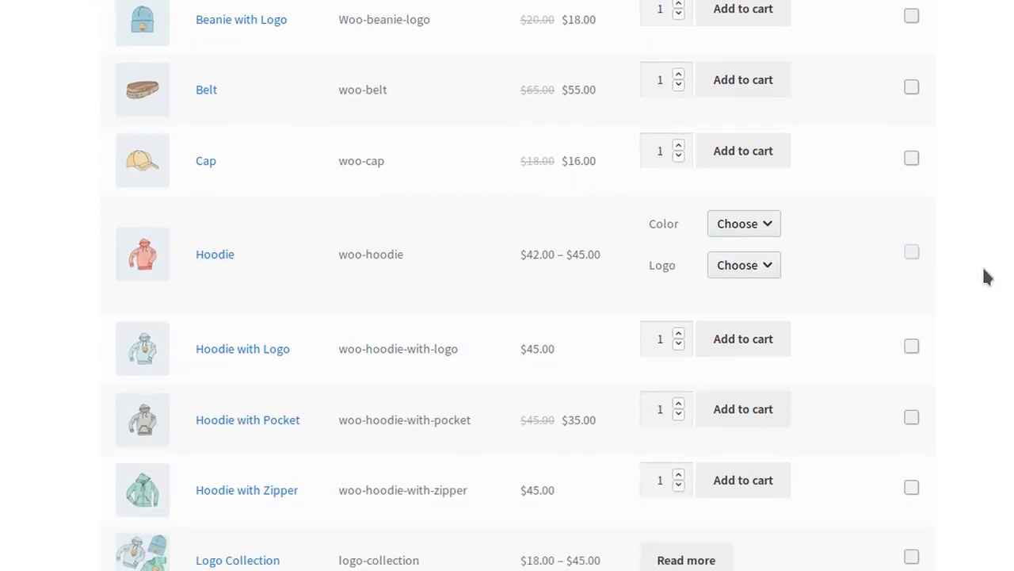
pyautogui.scroll(-2, 1010, 379)
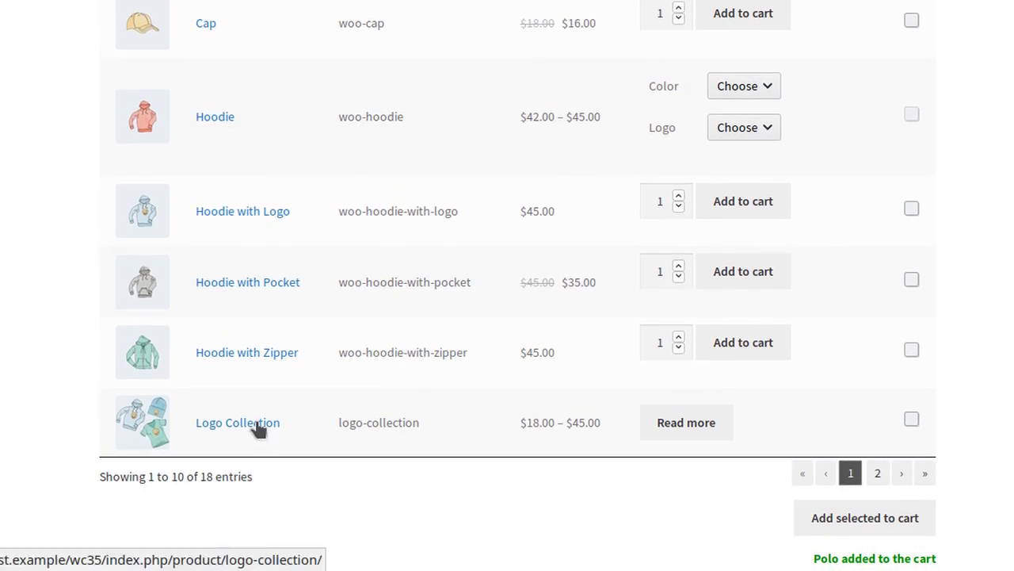
pyautogui.scroll(4, 899, 469)
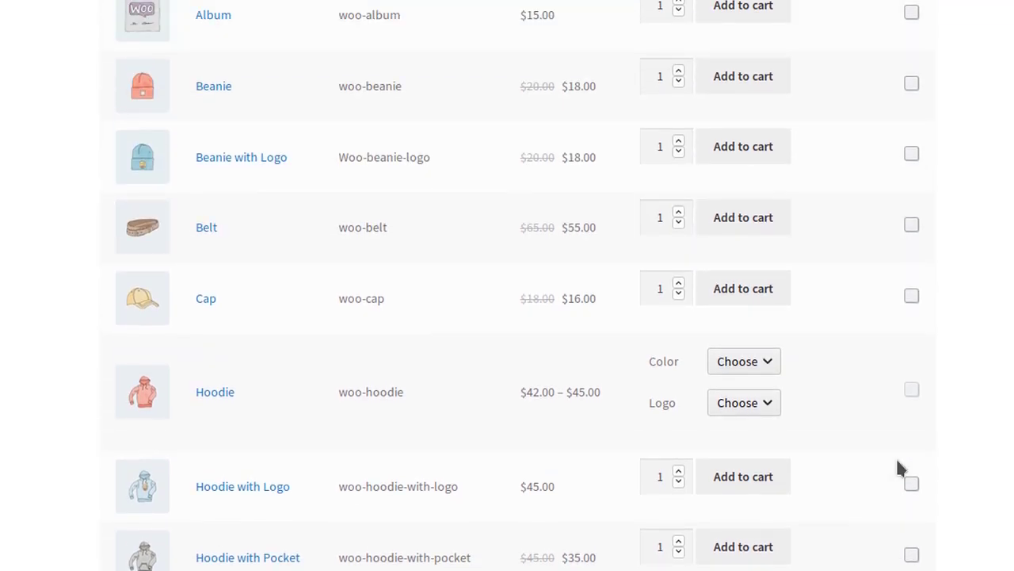
pyautogui.scroll(2, 808, 314)
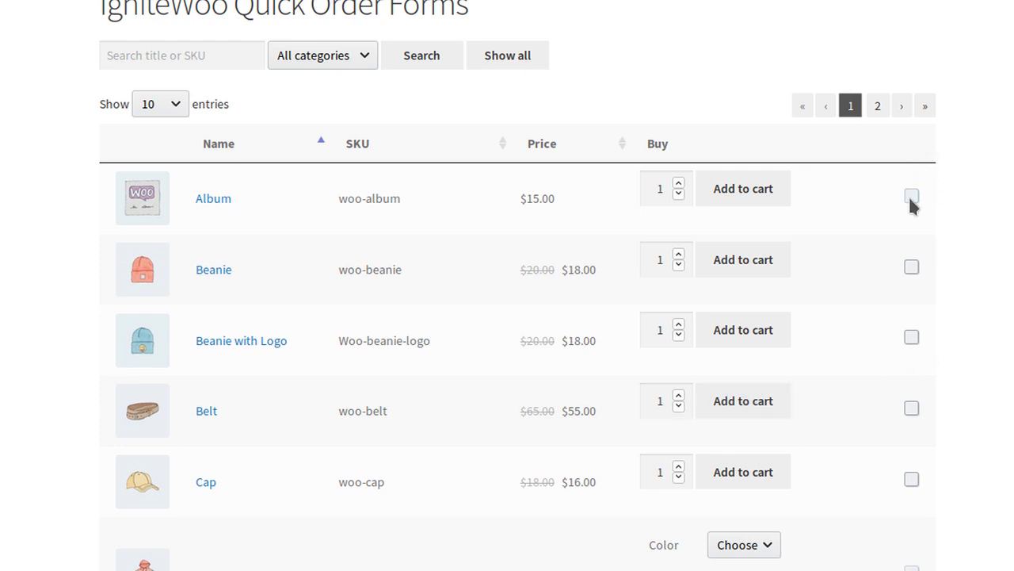
pyautogui.scroll(-2, 1009, 356)
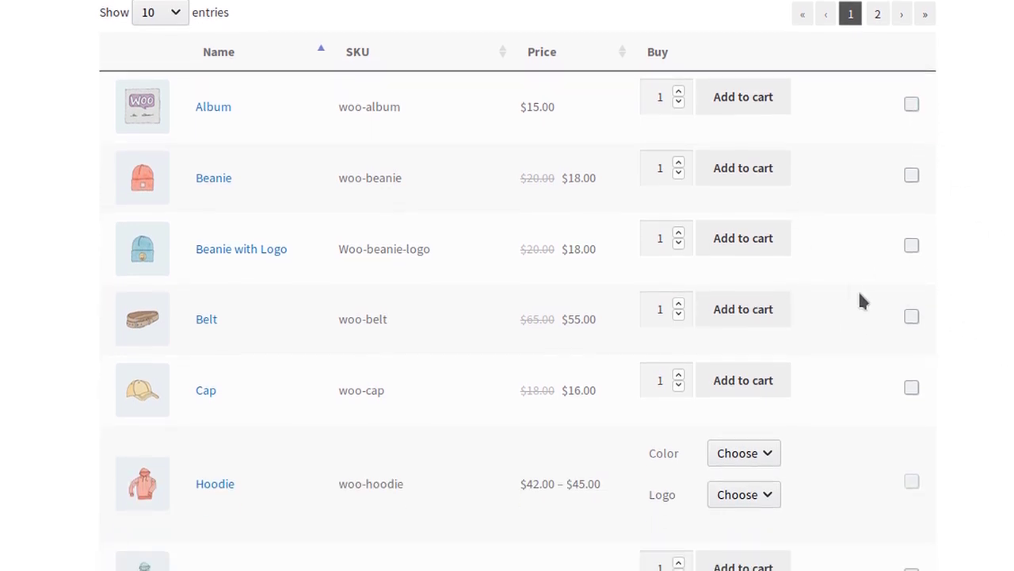
pyautogui.click(747, 315)
pyautogui.click(742, 249)
pyautogui.click(736, 174)
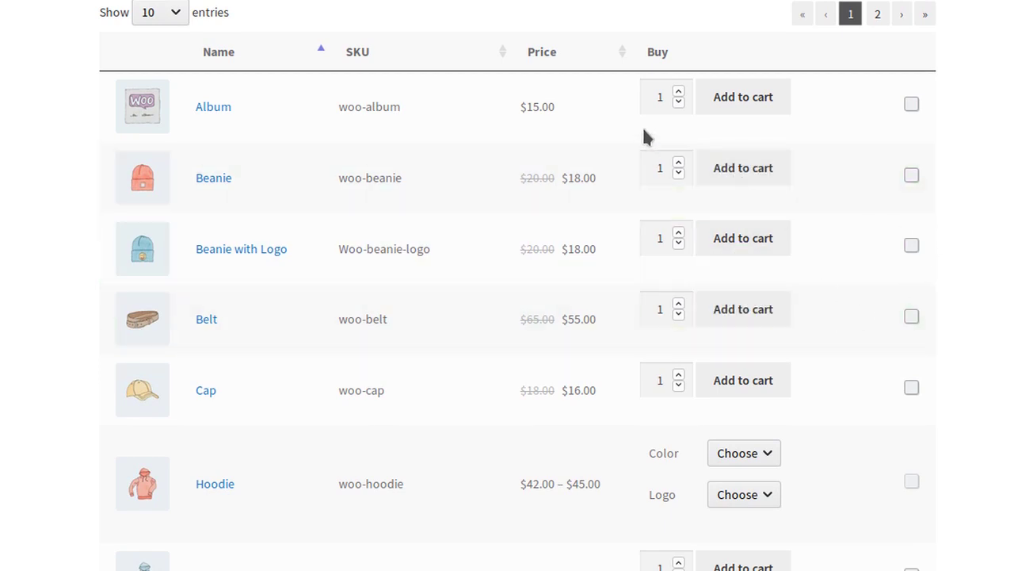
# Step: Set the quantities to 2 for Beanie, 4 for Beanie with Logo and 5 for Cap
pyautogui.click(678, 163)
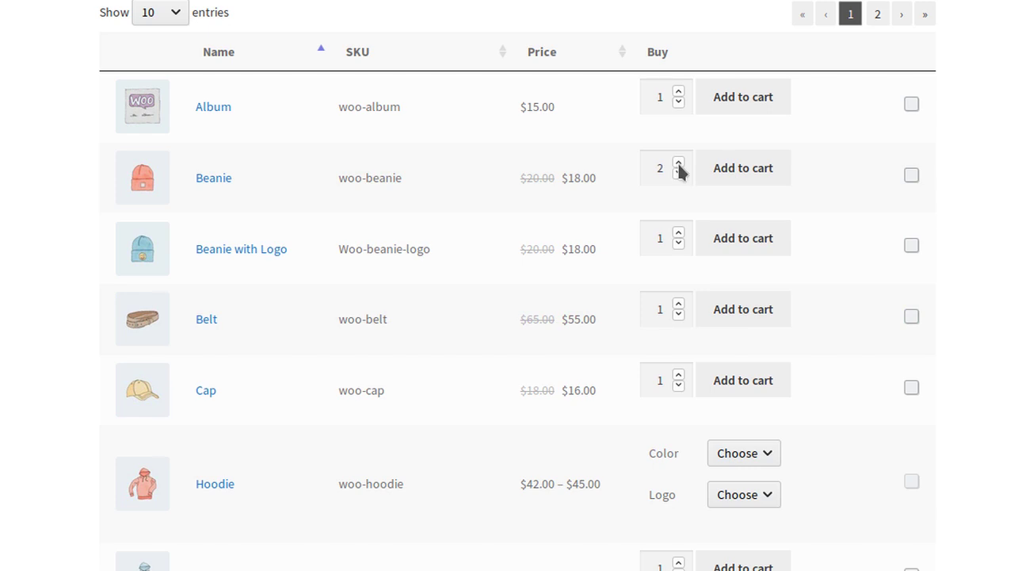
pyautogui.click(678, 233)
pyautogui.click(678, 233)
pyautogui.click(679, 376)
pyautogui.click(679, 375)
pyautogui.click(679, 375)
pyautogui.click(679, 375)
# Step: Mark the Cap, Beanie with Logo and Beanie rows for a bulk addition to the cart
pyautogui.click(912, 387)
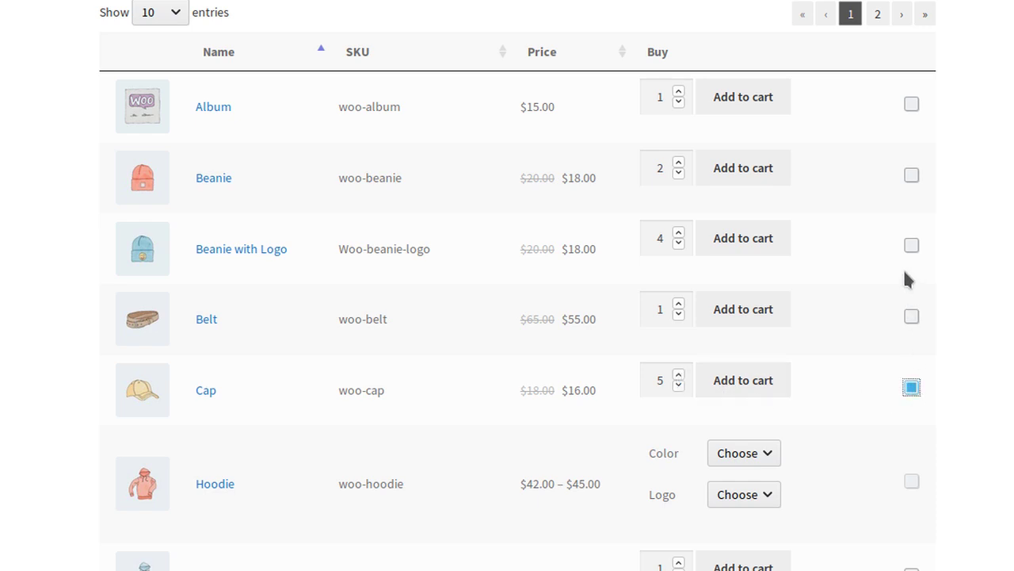
pyautogui.click(911, 244)
pyautogui.click(912, 174)
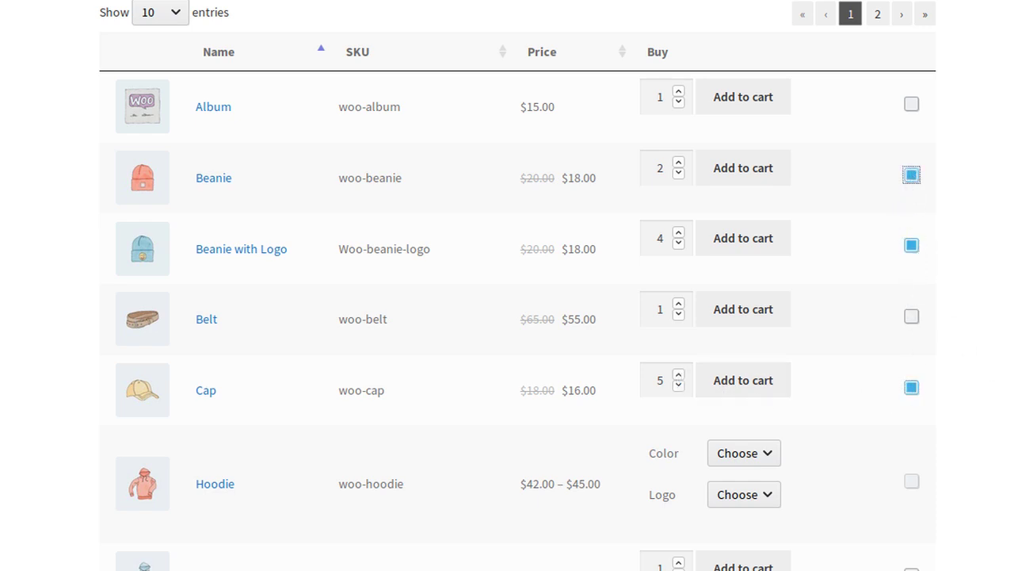
# Step: Set the Hoodie with Pocket quantity to 2 and mark both Hoodie with Pocket and Hoodie with Zipper
pyautogui.scroll(-4, 1007, 465)
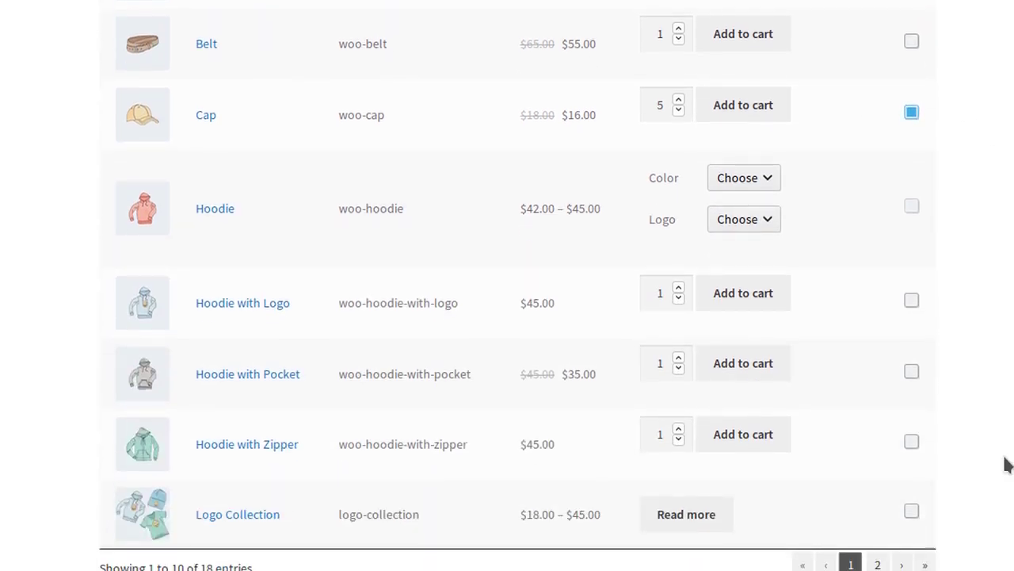
pyautogui.click(679, 359)
pyautogui.click(912, 441)
pyautogui.click(912, 371)
# Step: Add all marked products to the cart together and check the cart summary in the page header
pyautogui.scroll(-3, 912, 370)
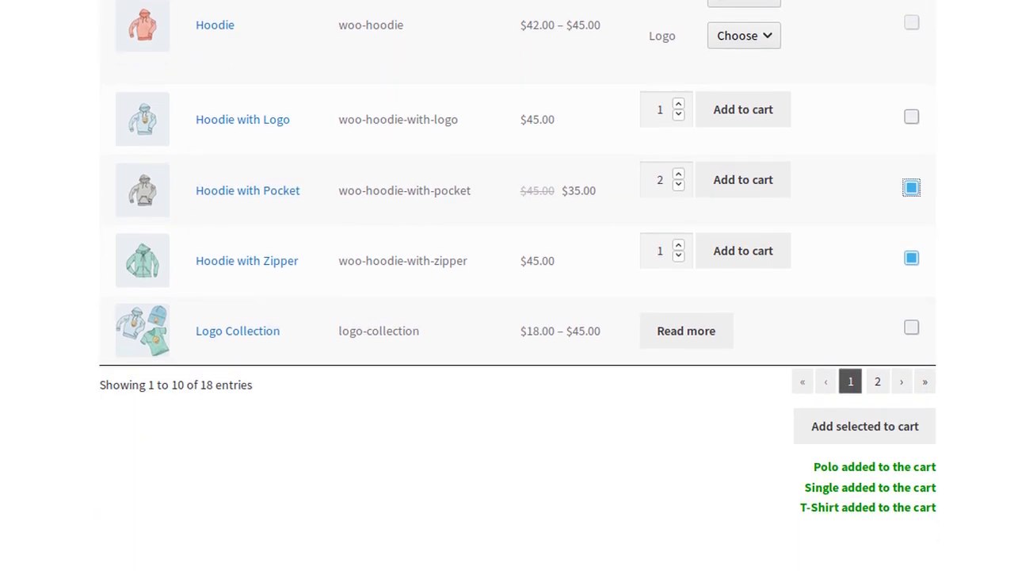
pyautogui.click(878, 436)
pyautogui.scroll(-3, 996, 468)
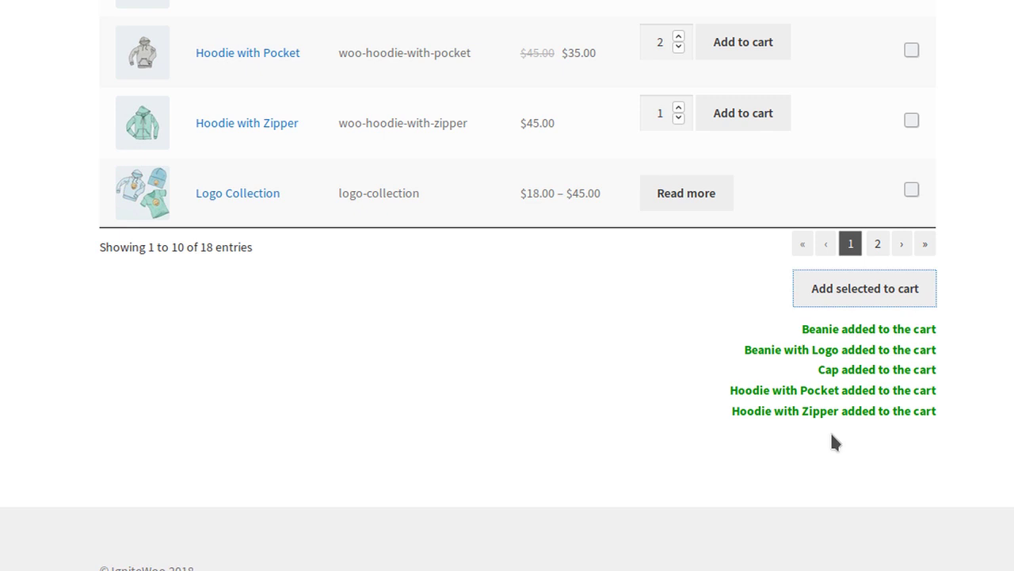
pyautogui.scroll(10, 831, 434)
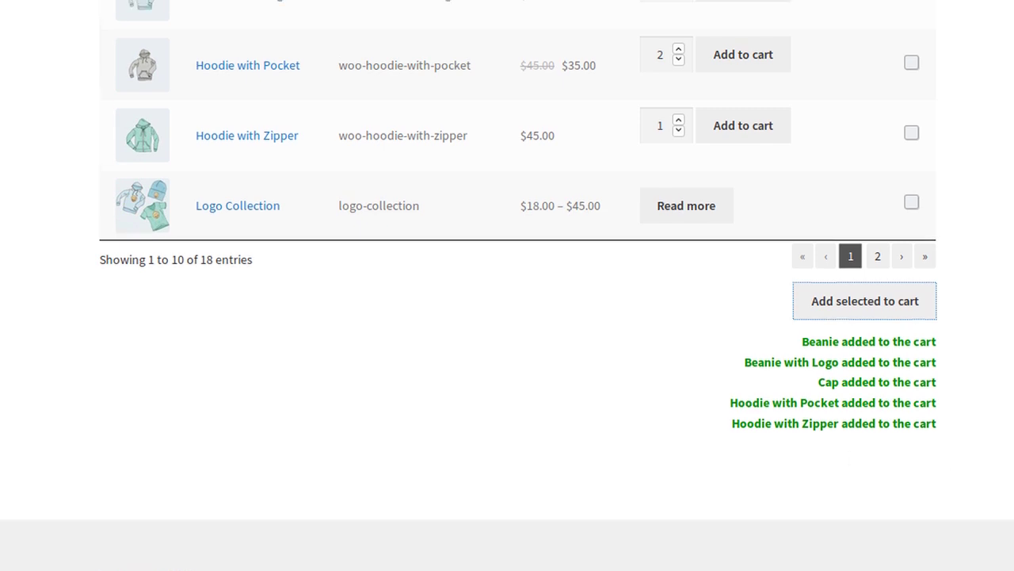
pyautogui.scroll(5, 1008, 407)
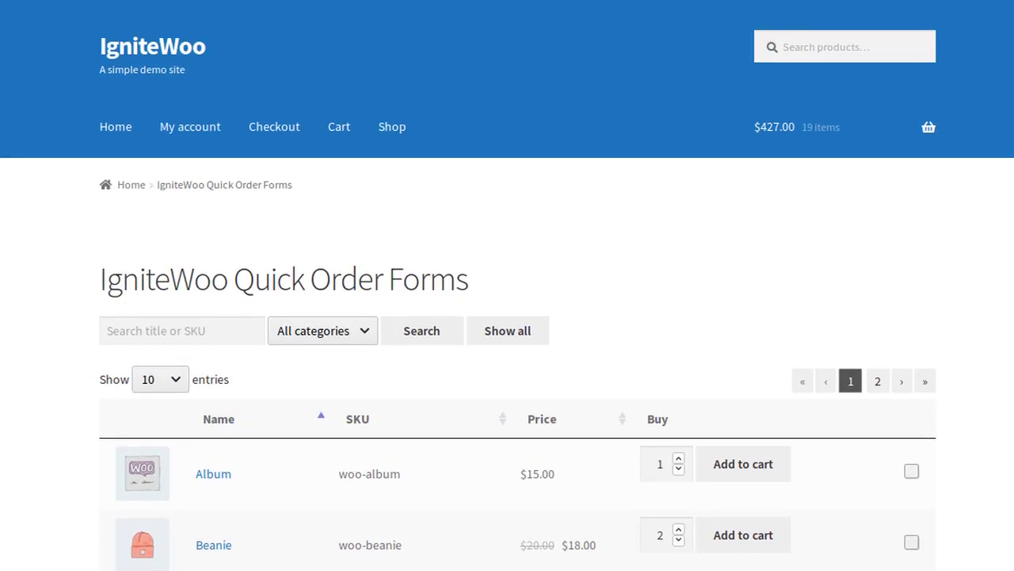
pyautogui.scroll(-3, 1007, 407)
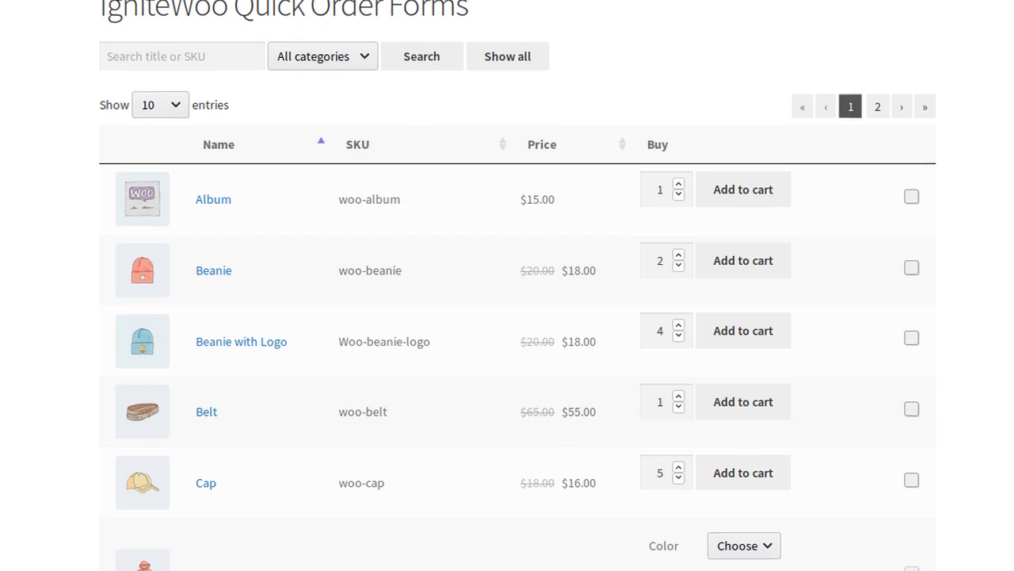
pyautogui.scroll(5, 507, 295)
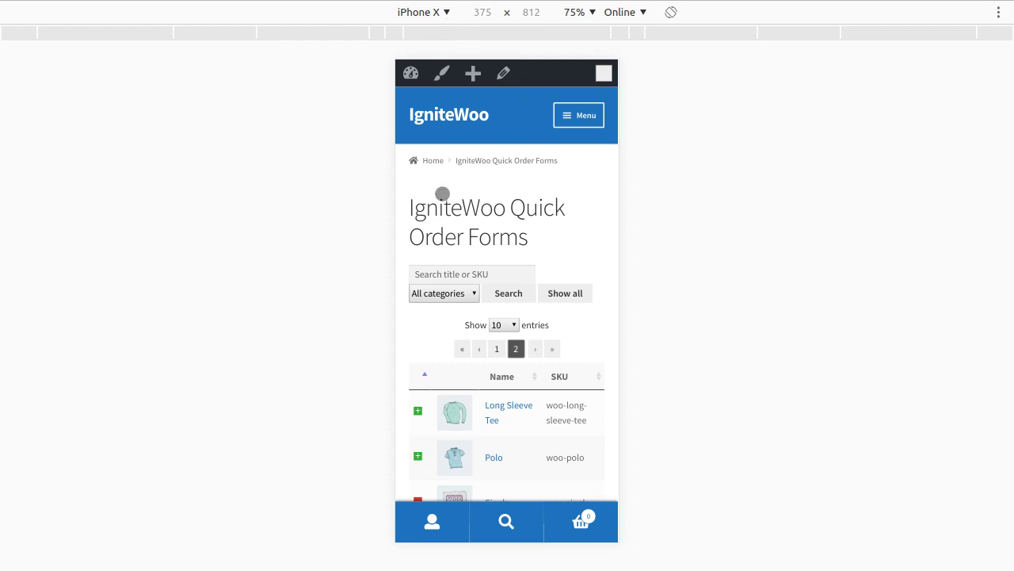
# Step: In the iPhone X preview, switch the product table to page 1 and look through its products
pyautogui.scroll(-1, 501, 238)
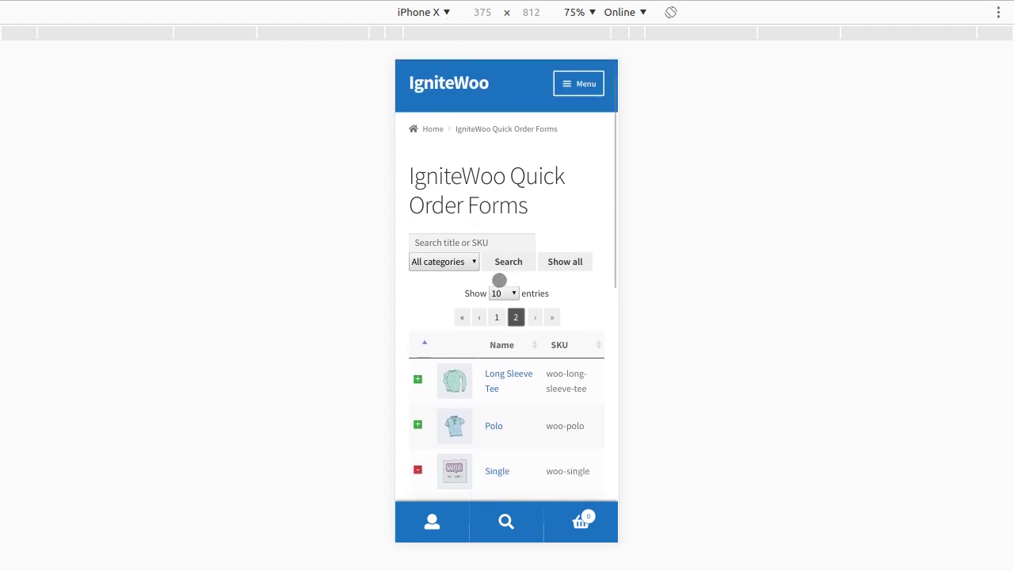
pyautogui.click(498, 317)
pyautogui.scroll(-2, 528, 294)
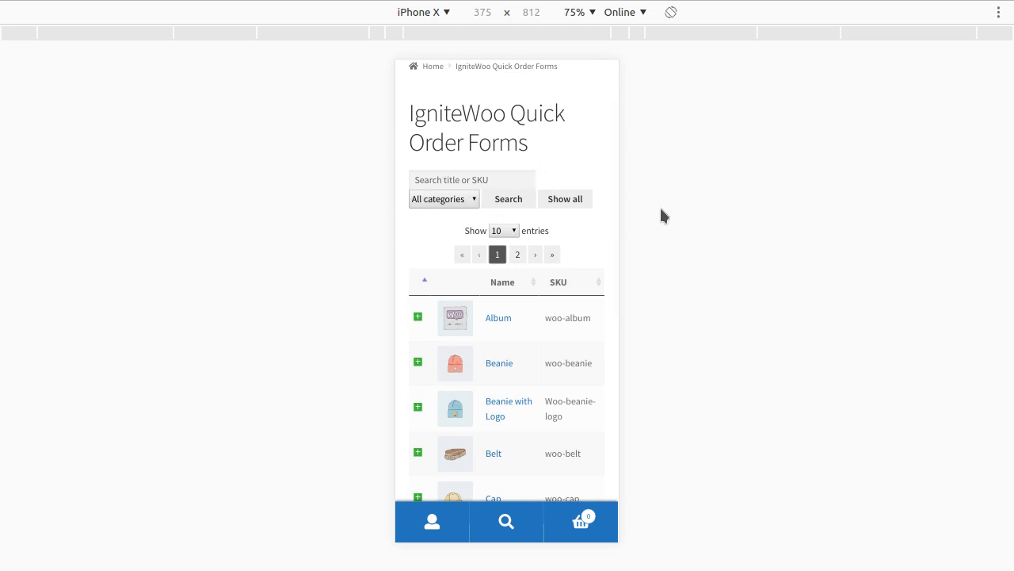
pyautogui.scroll(-3, 499, 238)
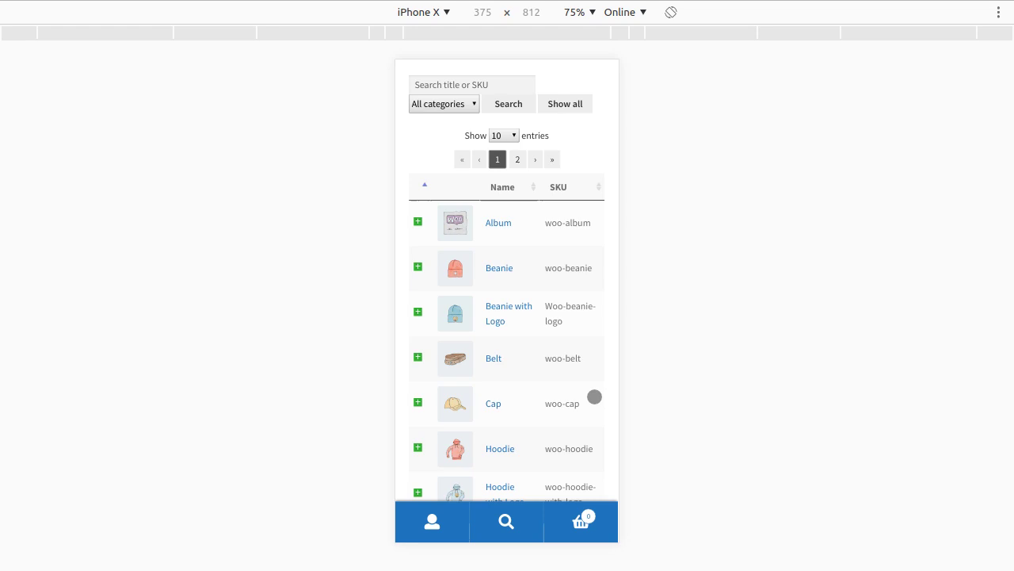
pyautogui.scroll(-2, 596, 400)
pyautogui.scroll(-1, 596, 401)
# Step: Expand the Album row in the mobile table and view its price and purchase controls
pyautogui.scroll(3, 593, 342)
pyautogui.click(418, 220)
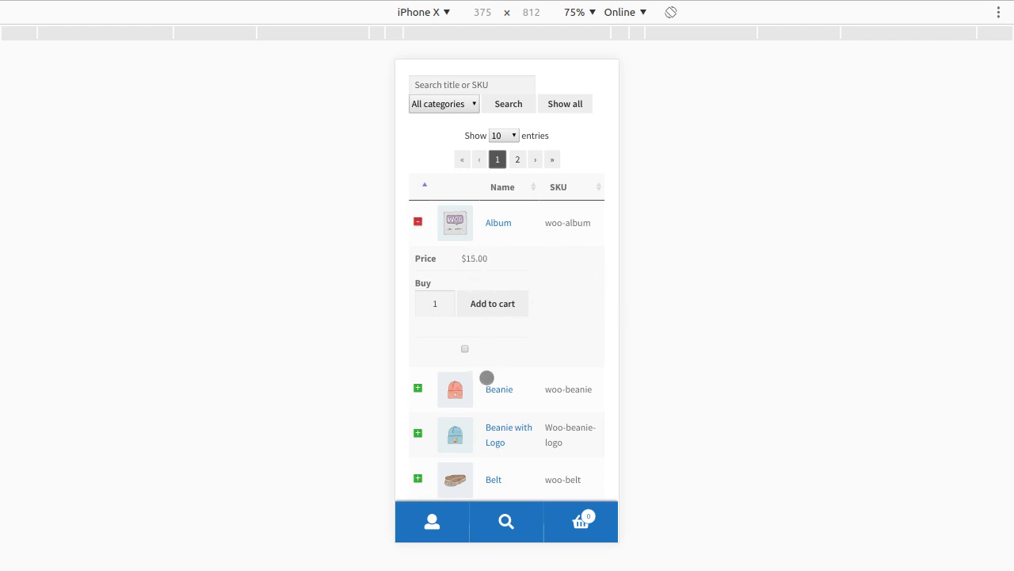
pyautogui.scroll(-1, 559, 328)
pyautogui.scroll(1, 561, 327)
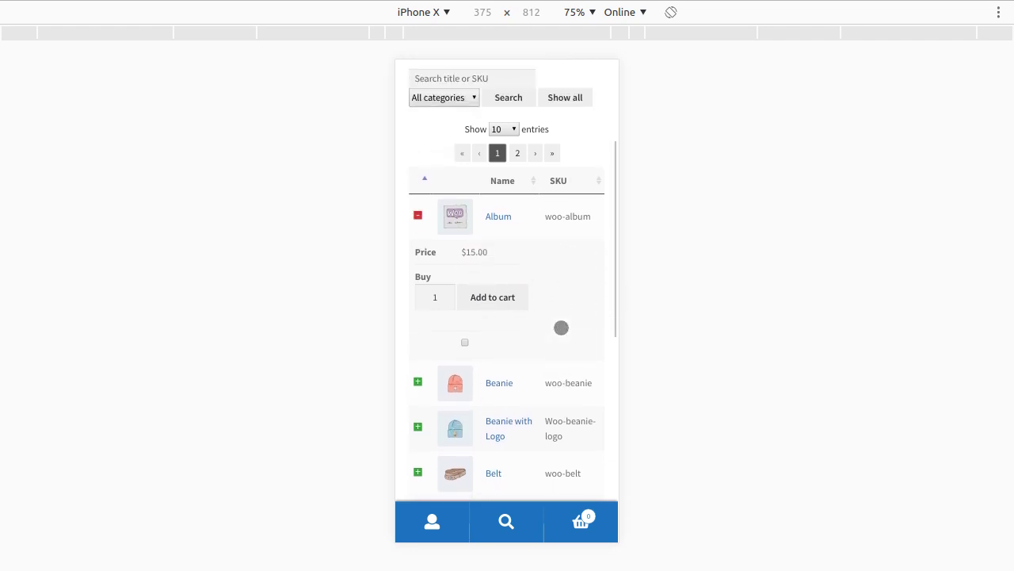
# Step: Add one Album to the cart from the mobile product table and expand the Beanie with Logo row
pyautogui.click(486, 301)
pyautogui.scroll(-2, 552, 349)
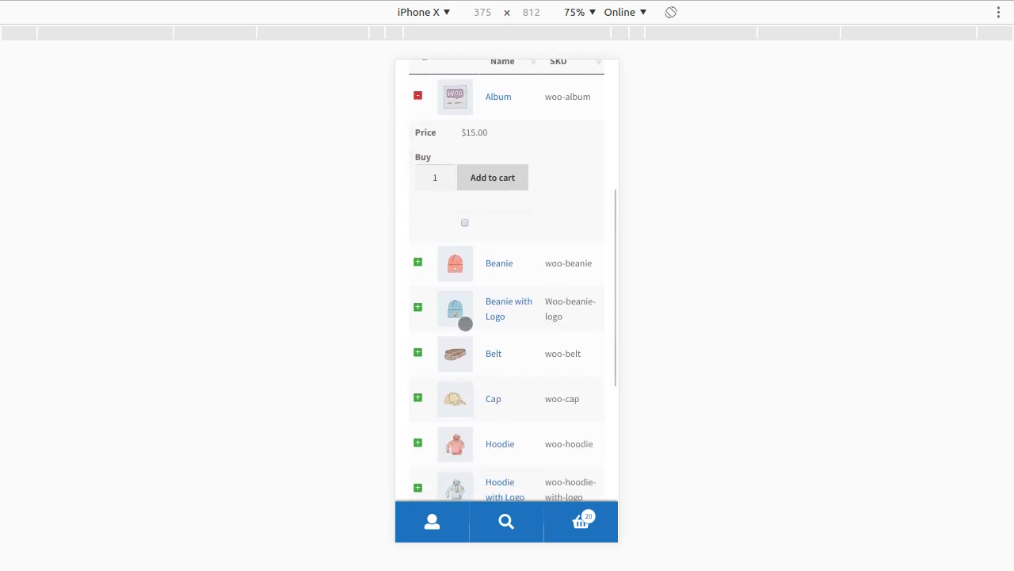
pyautogui.click(418, 306)
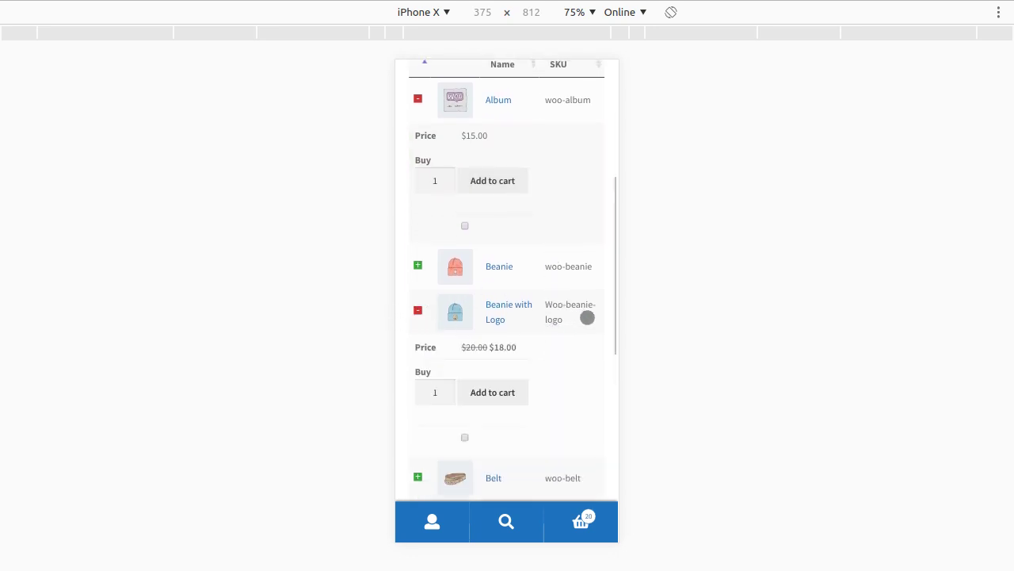
pyautogui.scroll(5, 587, 318)
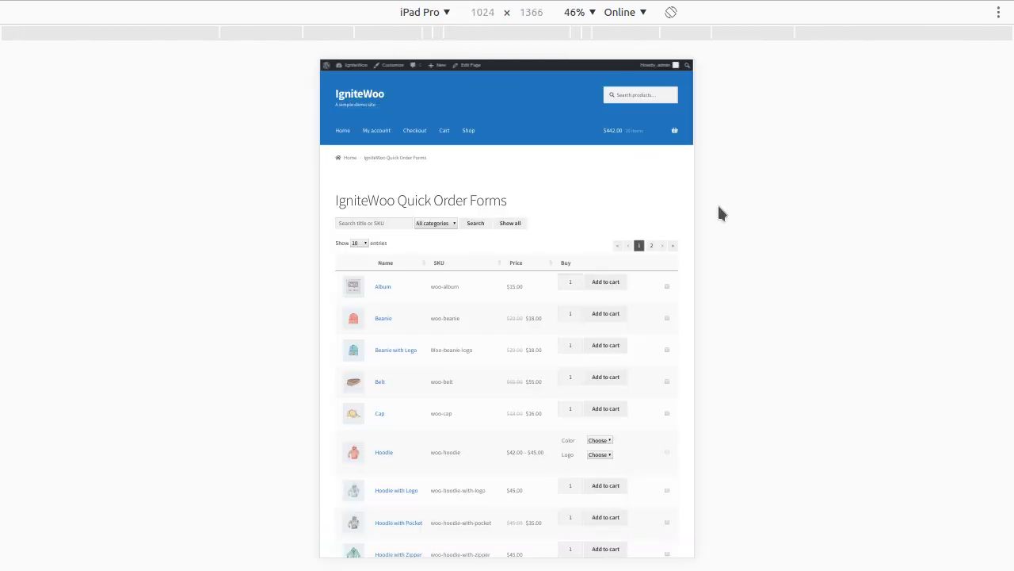
# Step: Check the quick order form in the rotated device previews, looking through the iPhone X landscape layout
pyautogui.click(671, 12)
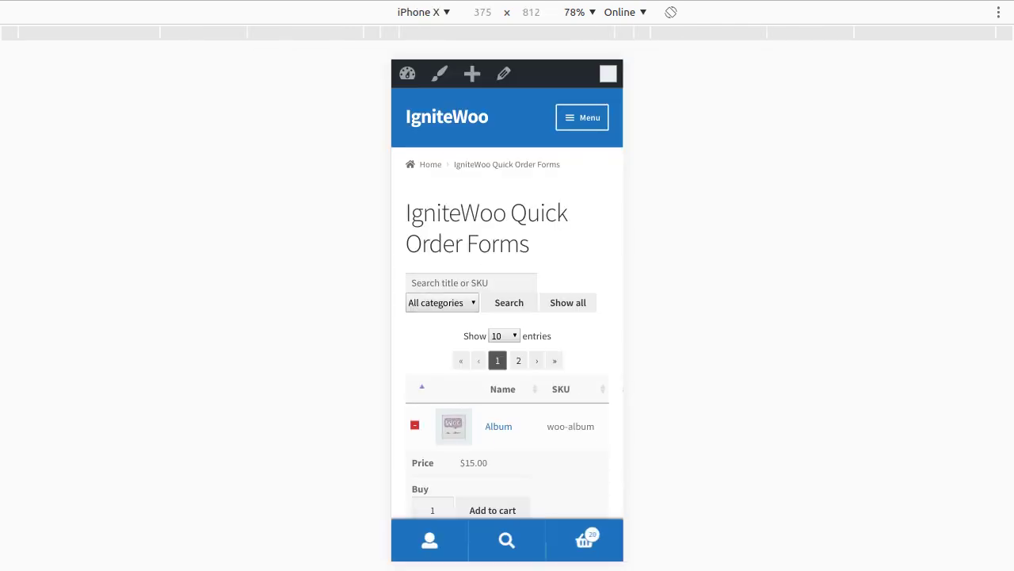
pyautogui.click(671, 13)
pyautogui.scroll(-3, 532, 181)
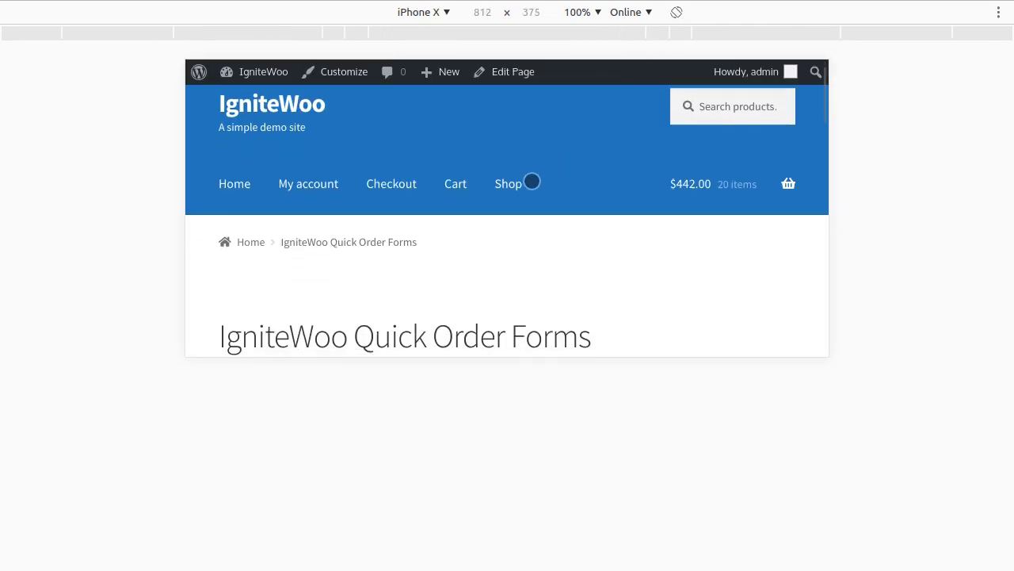
pyautogui.scroll(-2, 594, 182)
pyautogui.scroll(3, 509, 136)
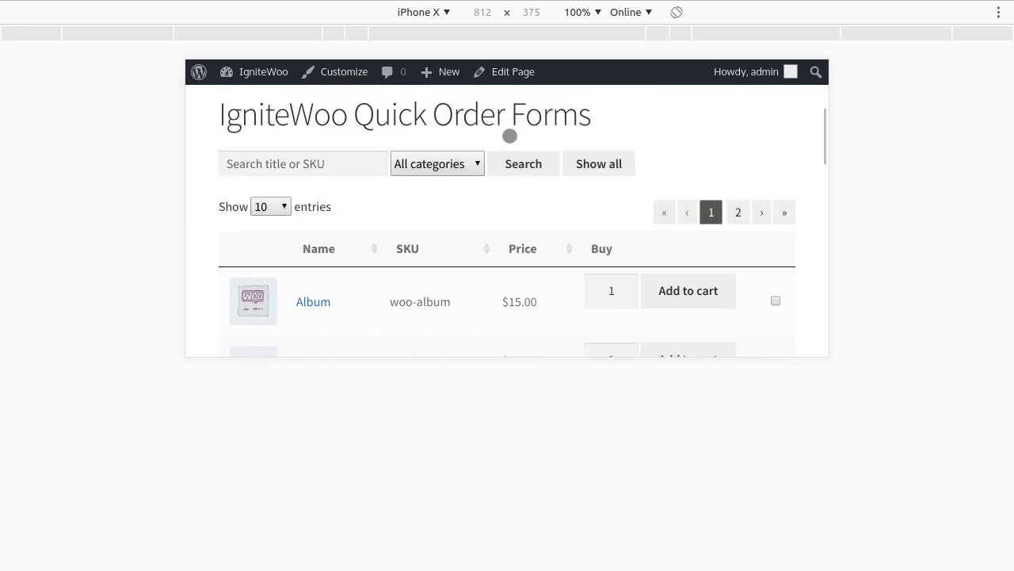
pyautogui.click(675, 13)
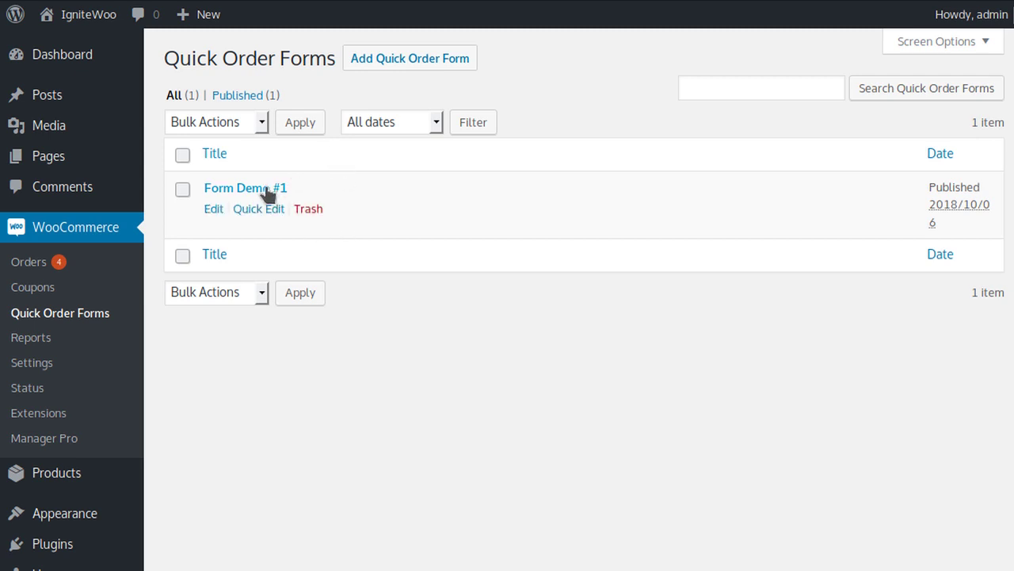
# Step: Open Form Demo #1 for editing and highlight its shortcode and the PHP code for embedding the form
pyautogui.click(267, 190)
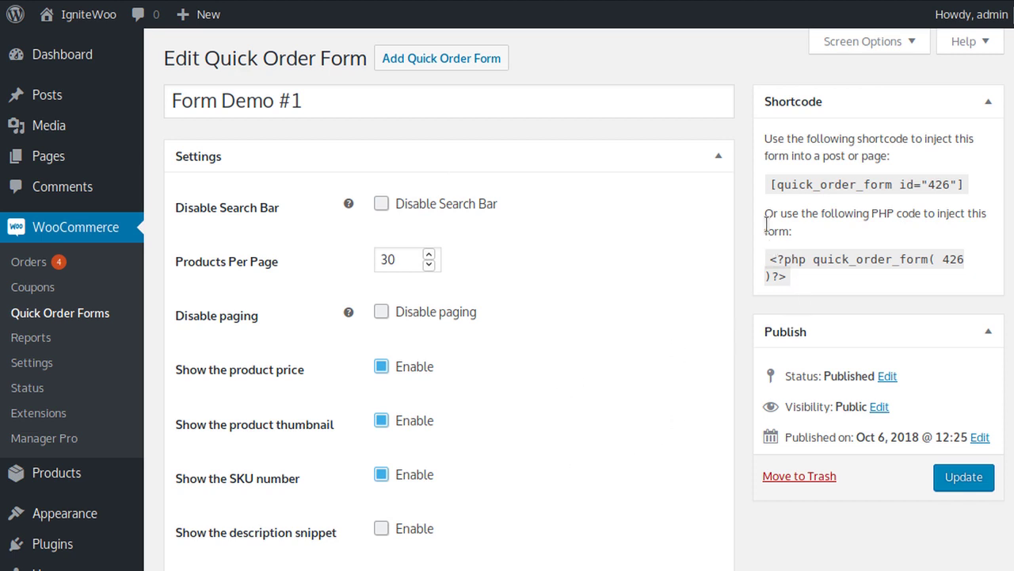
pyautogui.moveTo(768, 184); pyautogui.dragTo(987, 188)
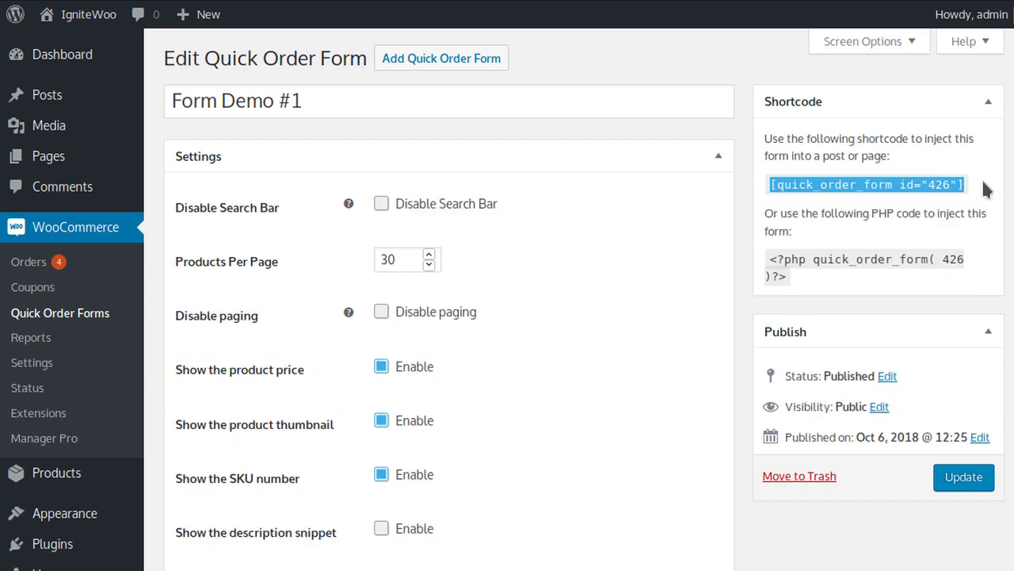
pyautogui.click(399, 100)
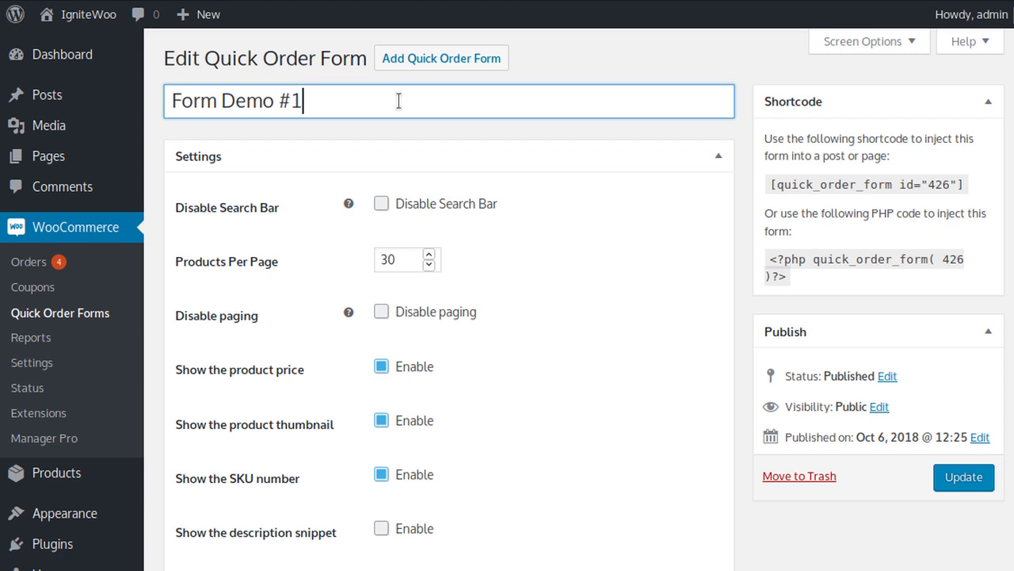
pyautogui.click(774, 230)
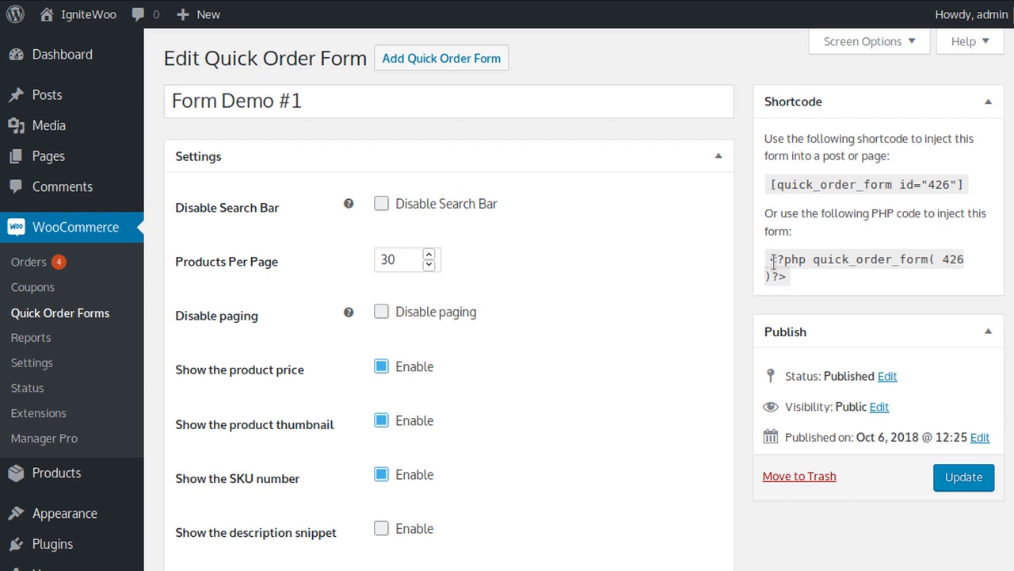
pyautogui.moveTo(769, 259); pyautogui.dragTo(785, 276)
pyautogui.click(921, 283)
# Step: Review the form's settings from paging and display options through default sorting to the Access Denied Message
pyautogui.scroll(-3, 593, 242)
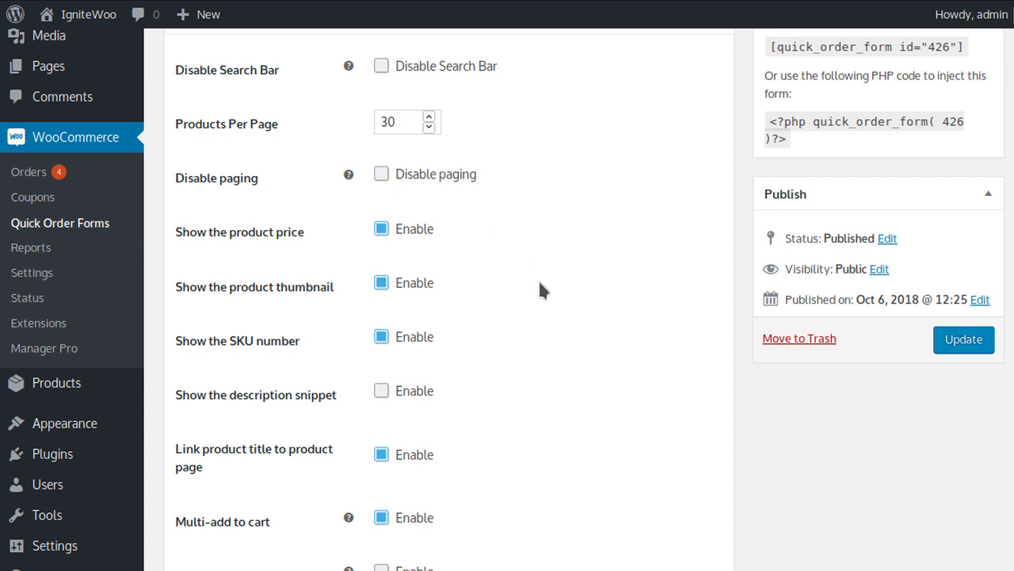
pyautogui.scroll(-1, 539, 279)
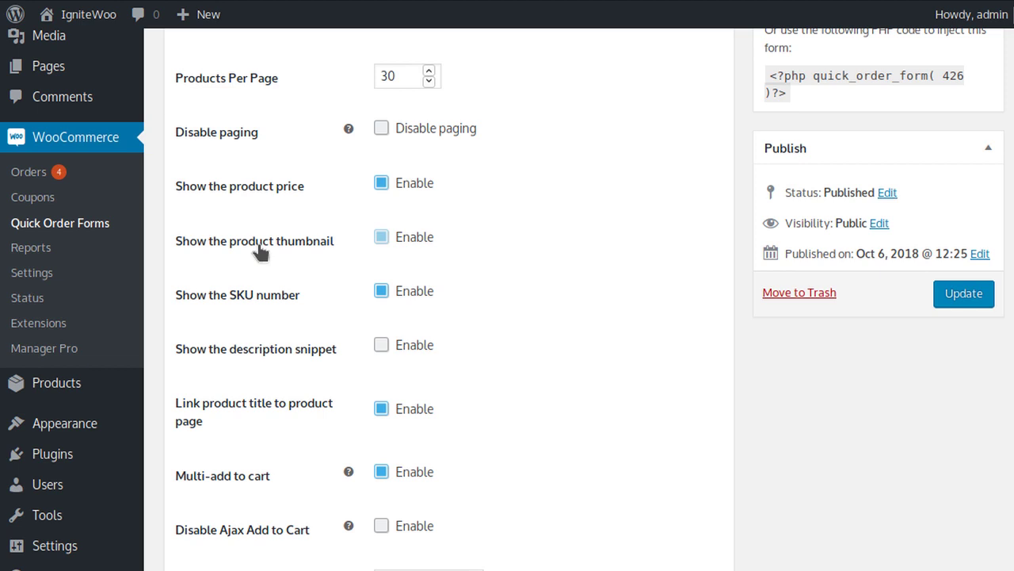
pyautogui.scroll(-2, 260, 302)
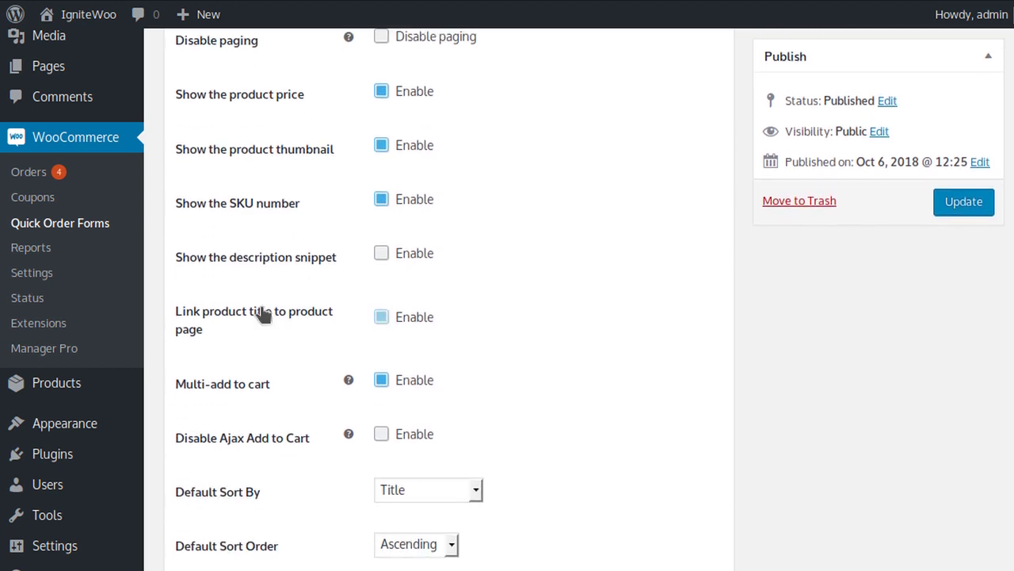
pyautogui.scroll(-2, 262, 313)
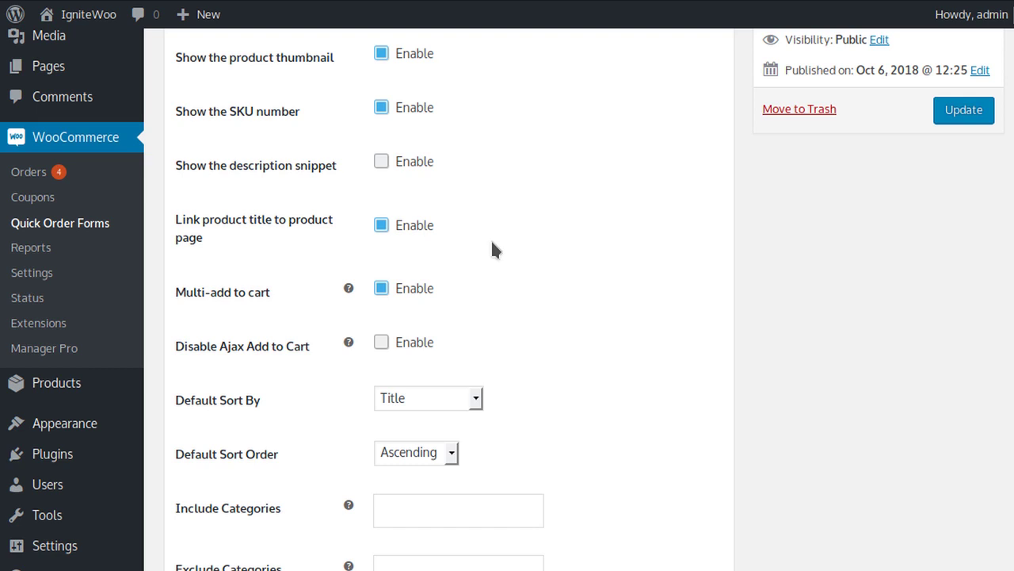
pyautogui.scroll(-3, 491, 242)
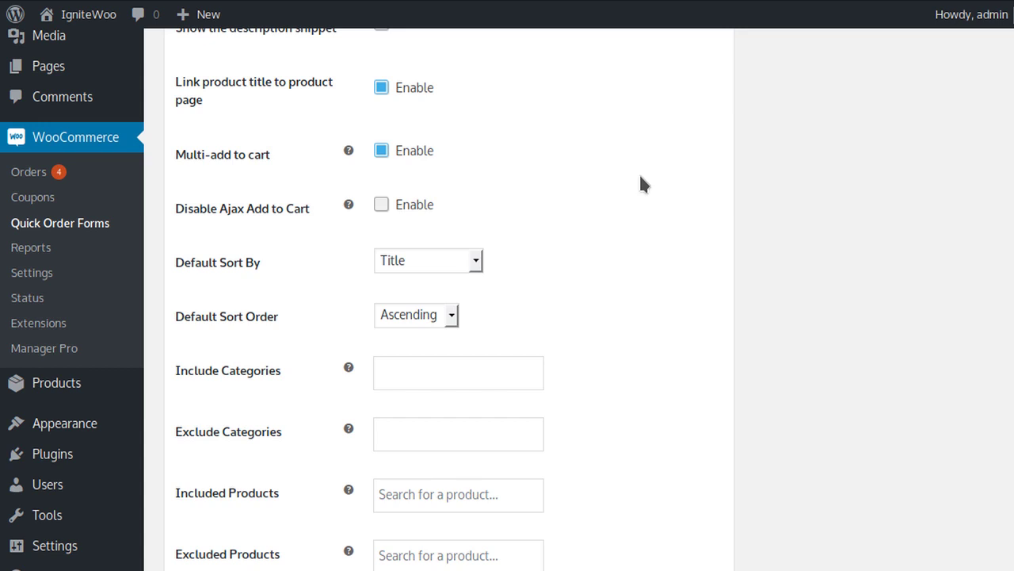
pyautogui.scroll(-3, 623, 310)
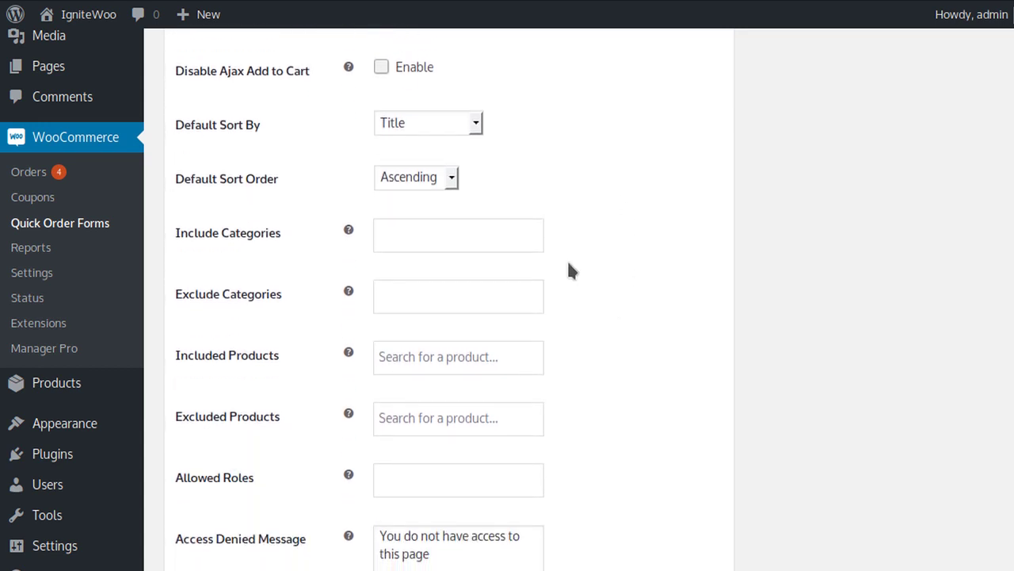
pyautogui.click(405, 123)
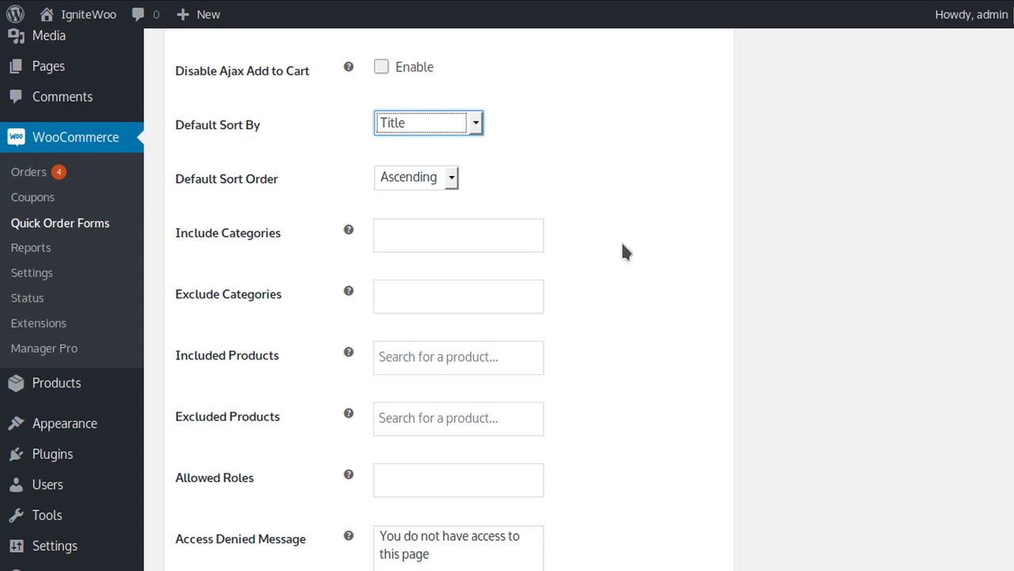
pyautogui.scroll(-2, 623, 245)
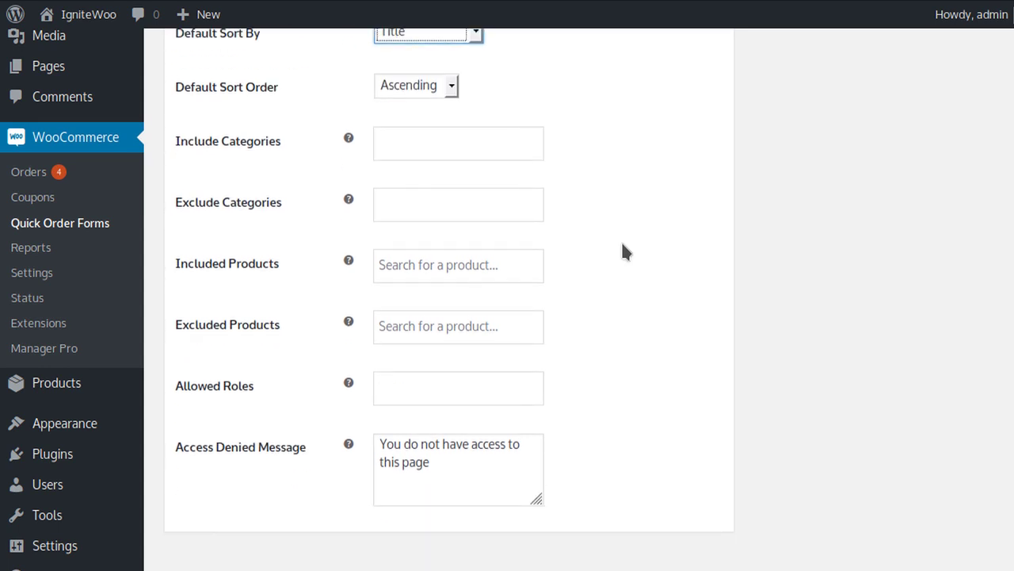
# Step: Add the Music and Hoodies categories to the form's Include Categories setting
pyautogui.click(440, 146)
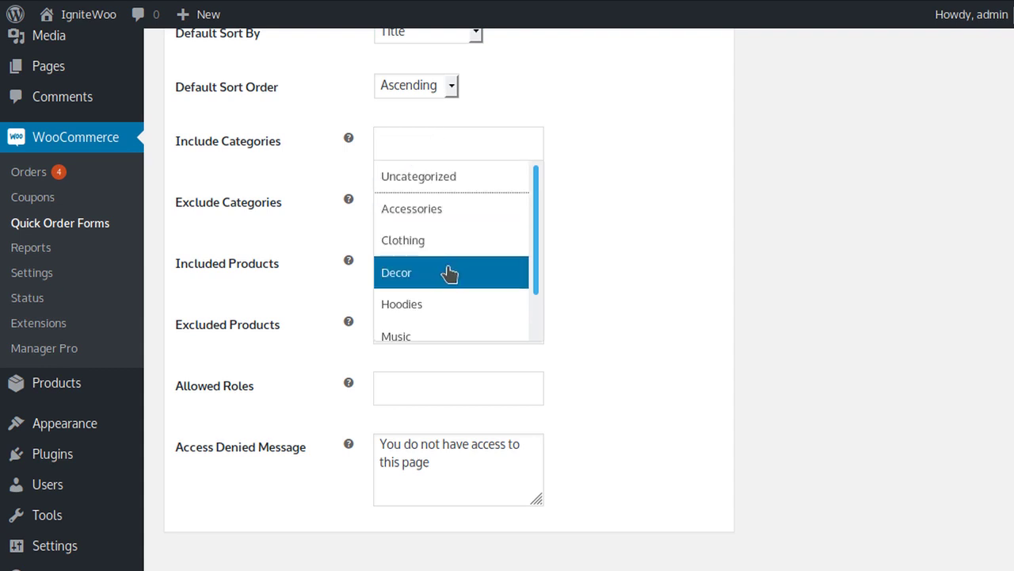
pyautogui.scroll(-1, 451, 272)
pyautogui.click(438, 303)
pyautogui.click(480, 153)
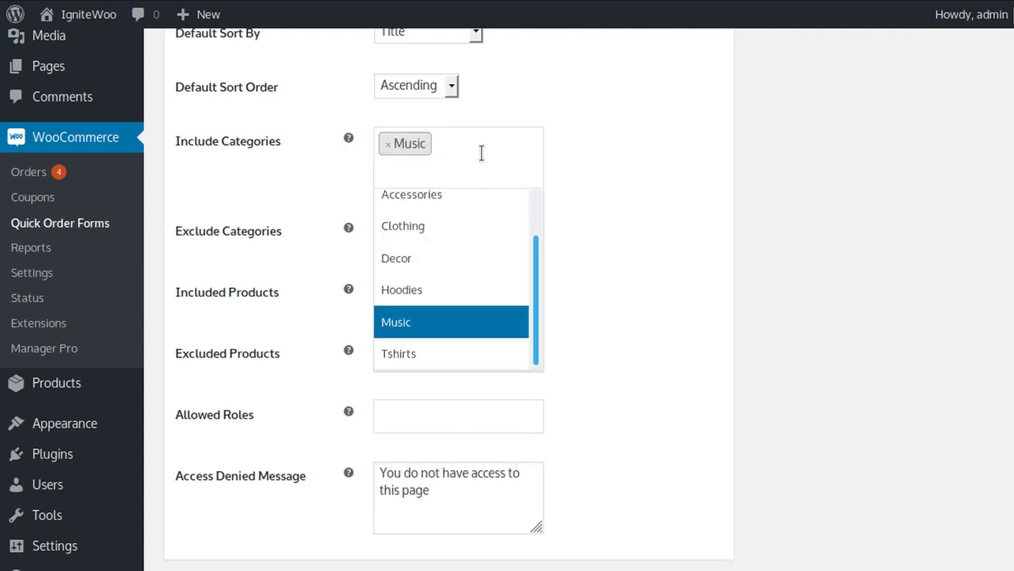
pyautogui.click(449, 293)
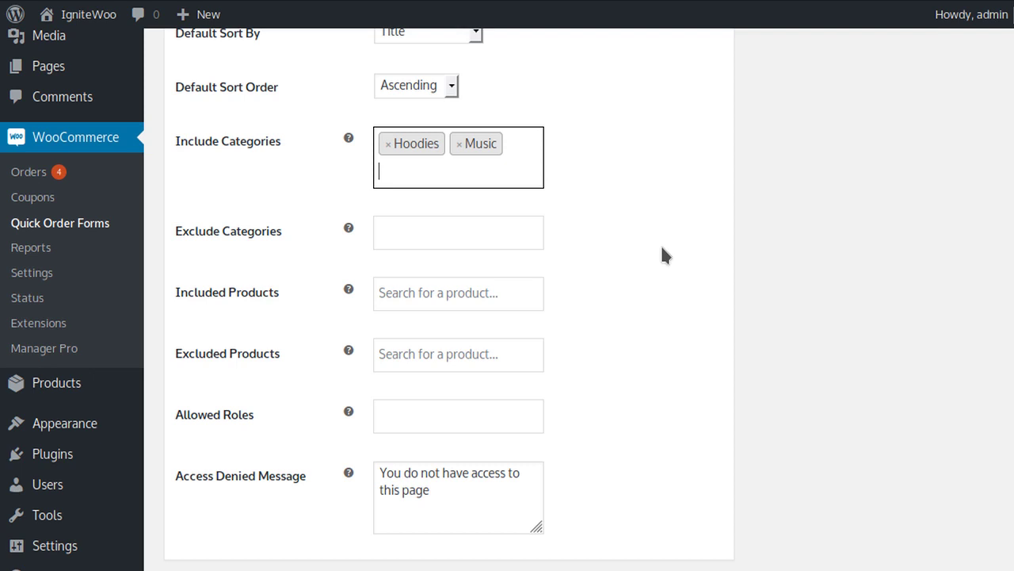
# Step: Remove Music and Hoodies from the Include Categories setting and close its category list
pyautogui.click(459, 145)
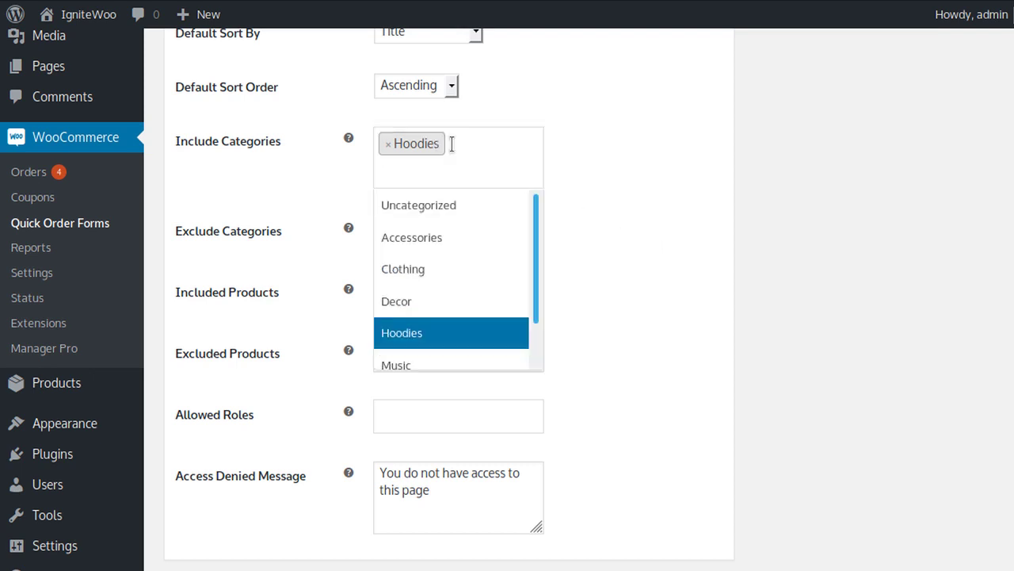
pyautogui.click(389, 149)
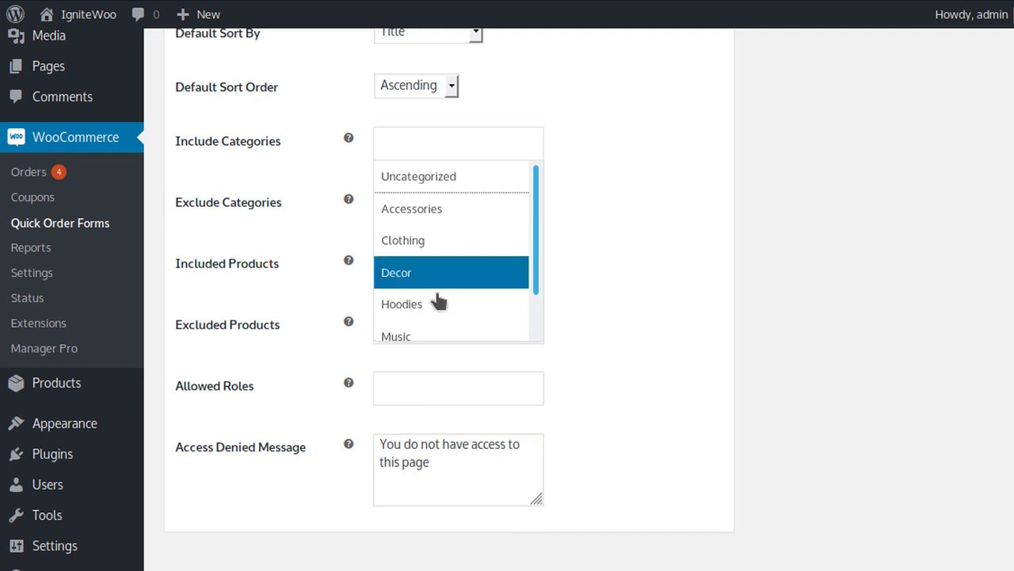
pyautogui.click(634, 272)
# Step: Try Hoodies and Accessories in the Exclude Categories setting, and clear the selection again
pyautogui.click(418, 197)
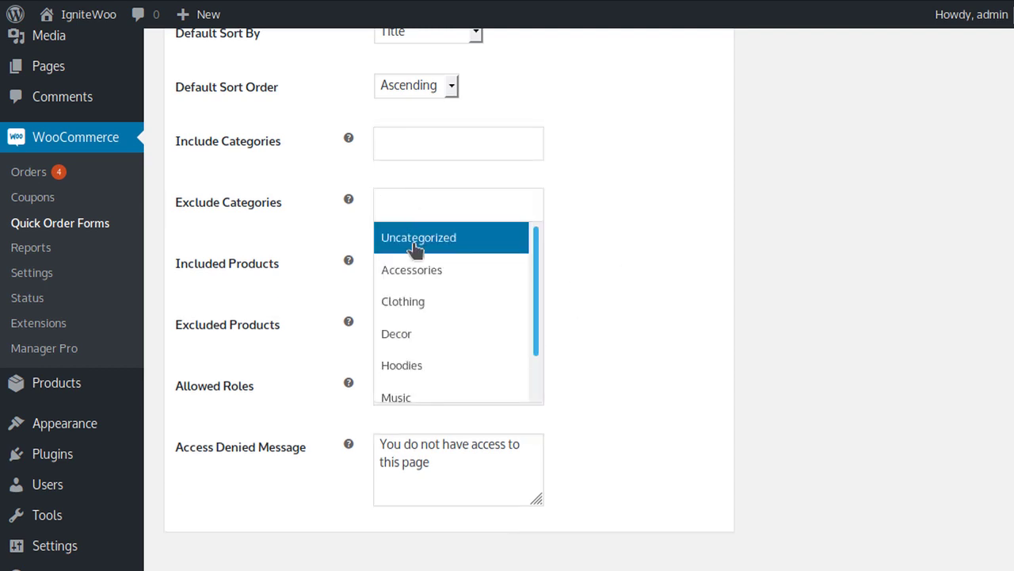
pyautogui.click(418, 362)
pyautogui.click(462, 241)
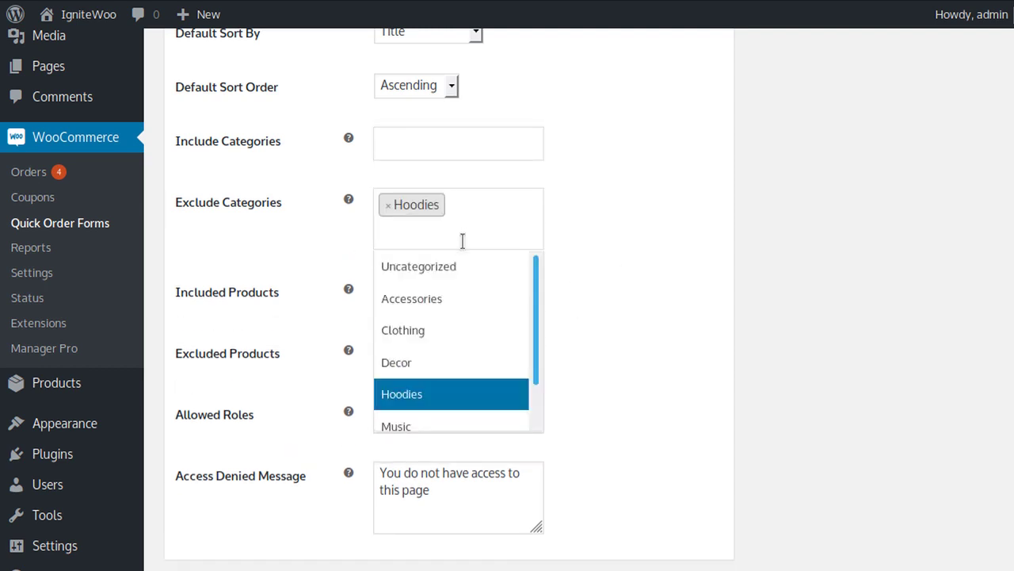
pyautogui.click(470, 298)
pyautogui.click(477, 206)
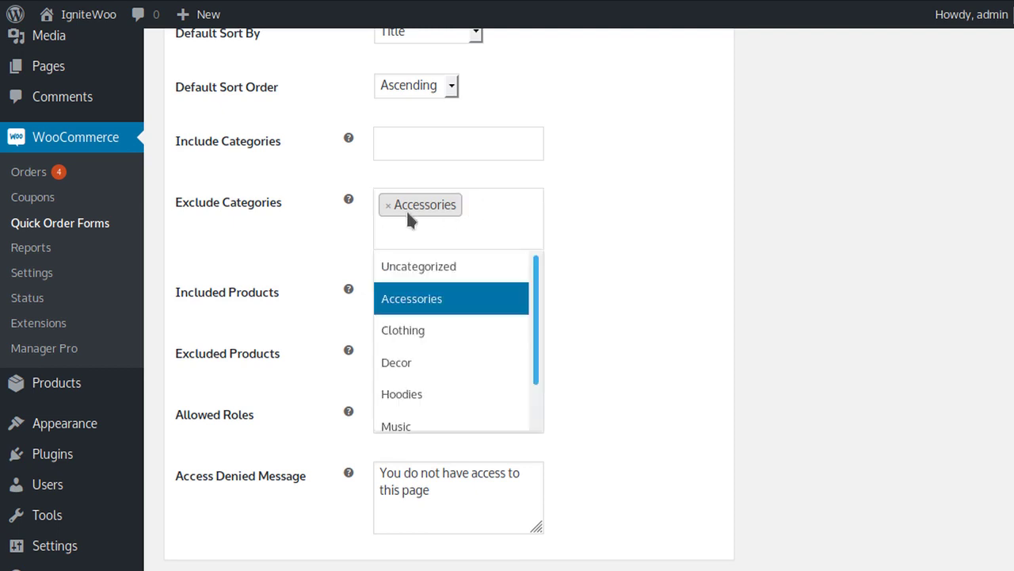
pyautogui.click(388, 205)
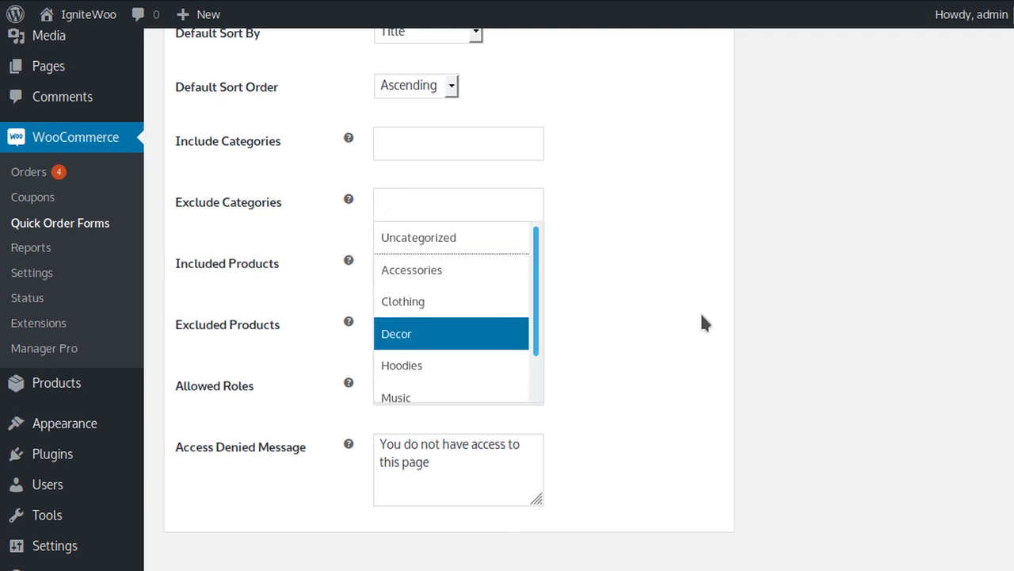
pyautogui.click(680, 318)
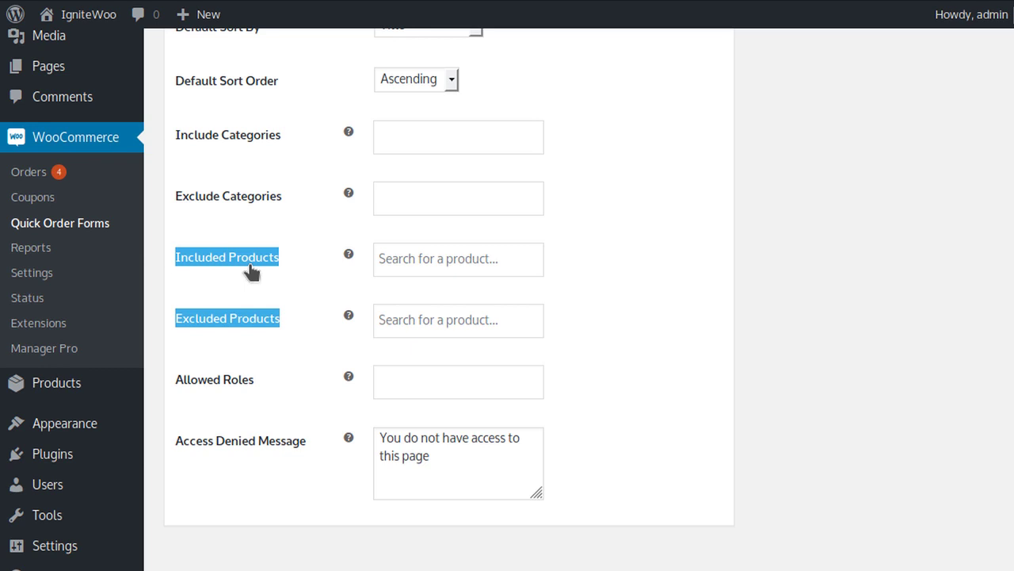
# Step: Search for "hoodie" in the form's Included Products setting
pyautogui.click(626, 265)
pyautogui.click(426, 257)
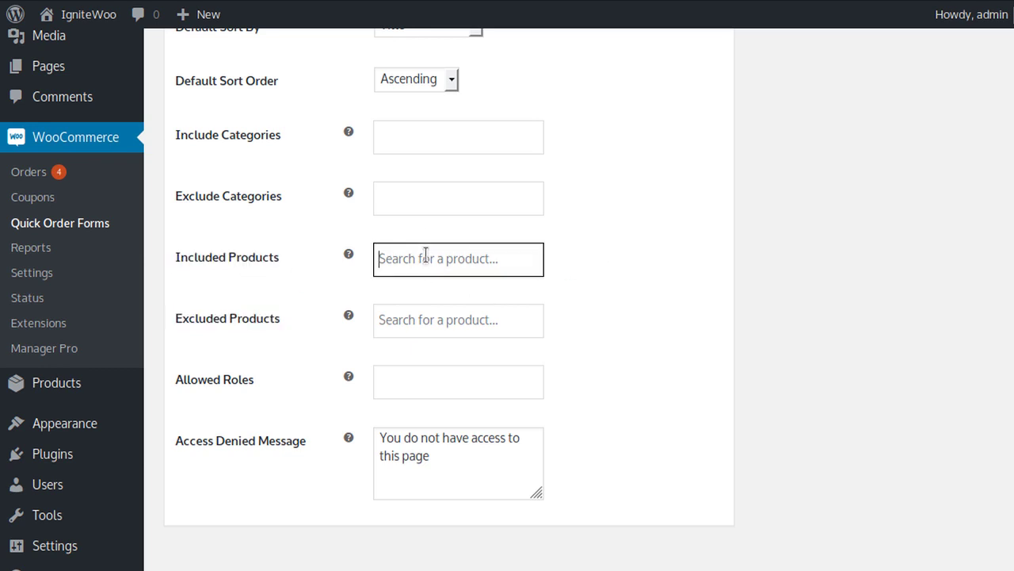
pyautogui.write('no')
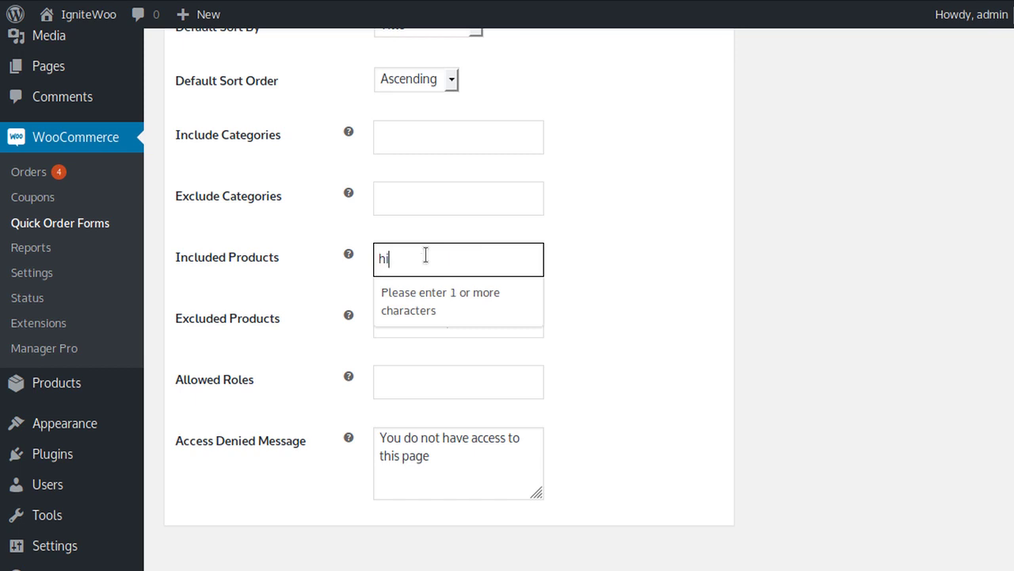
pyautogui.press('BackSpace')
pyautogui.press('BackSpace')
pyautogui.write('o')
pyautogui.press('BackSpace')
pyautogui.write('hol')
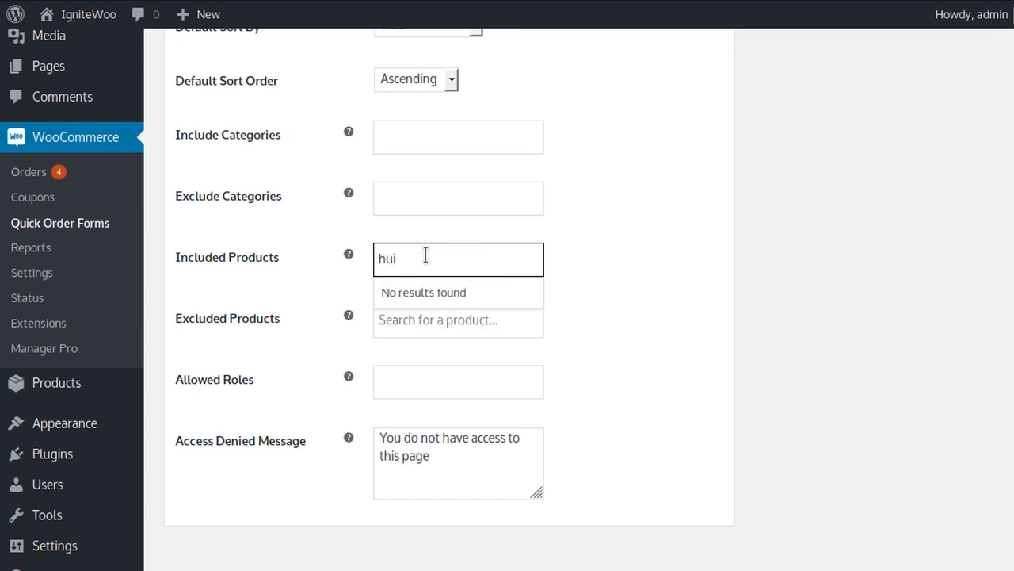
pyautogui.press('BackSpace')
pyautogui.press('BackSpace')
pyautogui.write('oddie')
pyautogui.press('BackSpace')
pyautogui.press('BackSpace')
pyautogui.press('BackSpace')
pyautogui.press('BackSpace')
pyautogui.write('o')
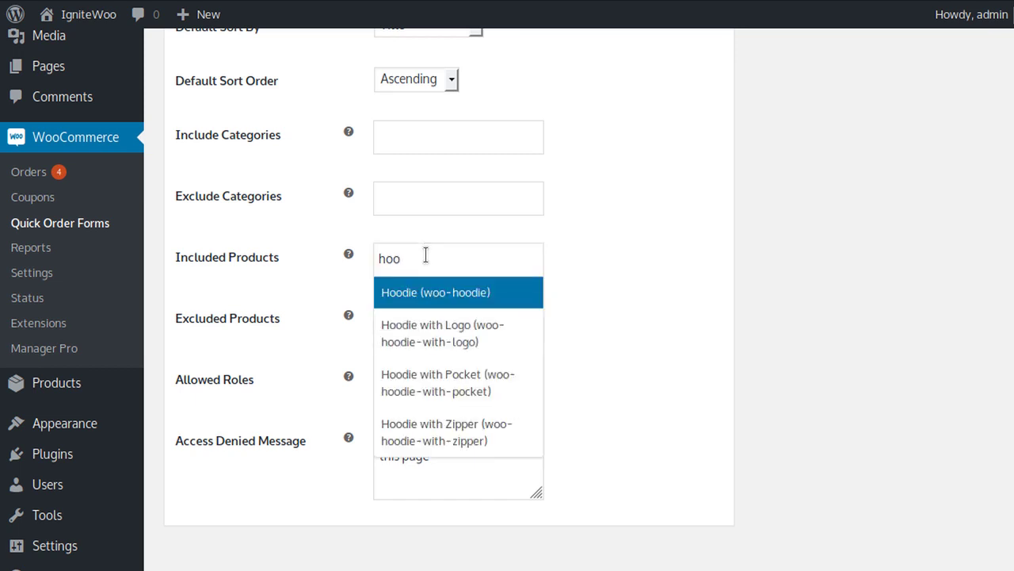
pyautogui.write('dd')
pyautogui.press('BackSpace')
pyautogui.write('e')
pyautogui.press('BackSpace')
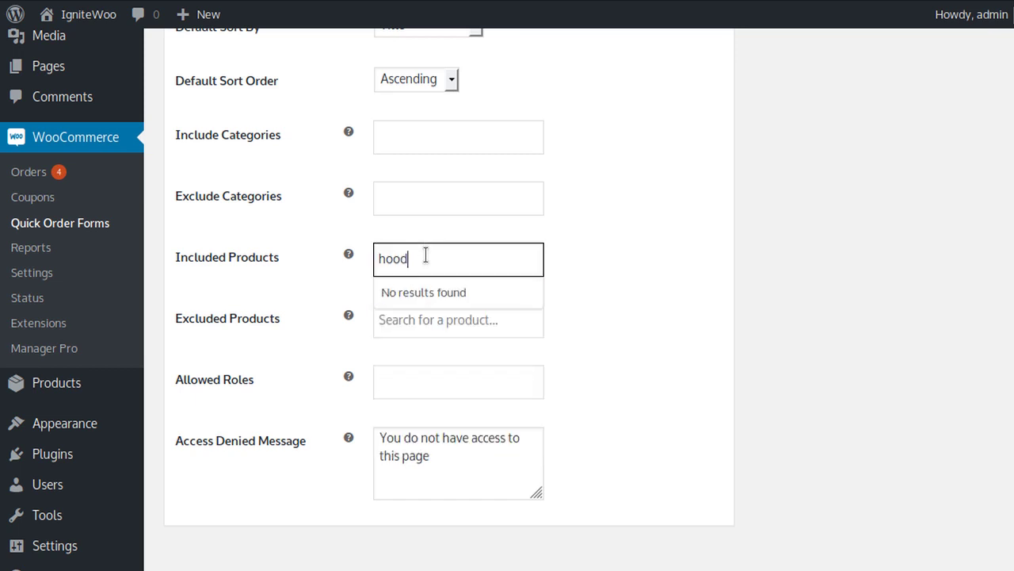
pyautogui.write('ue')
pyautogui.press('BackSpace')
pyautogui.press('BackSpace')
pyautogui.write('ie')
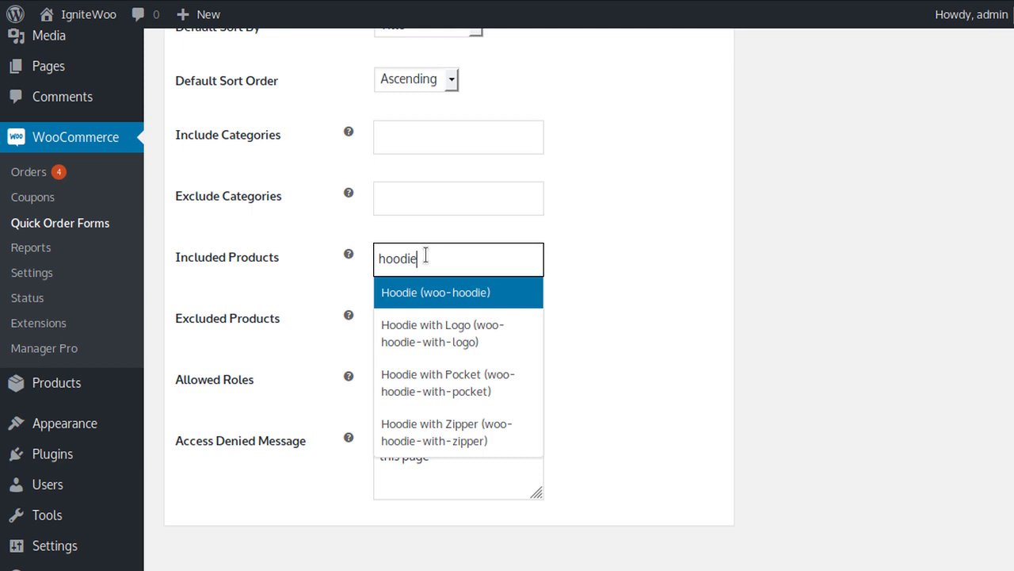
# Step: Try Hoodie with Logo in the Included Products setting, remove it again and close the product search
pyautogui.click(428, 347)
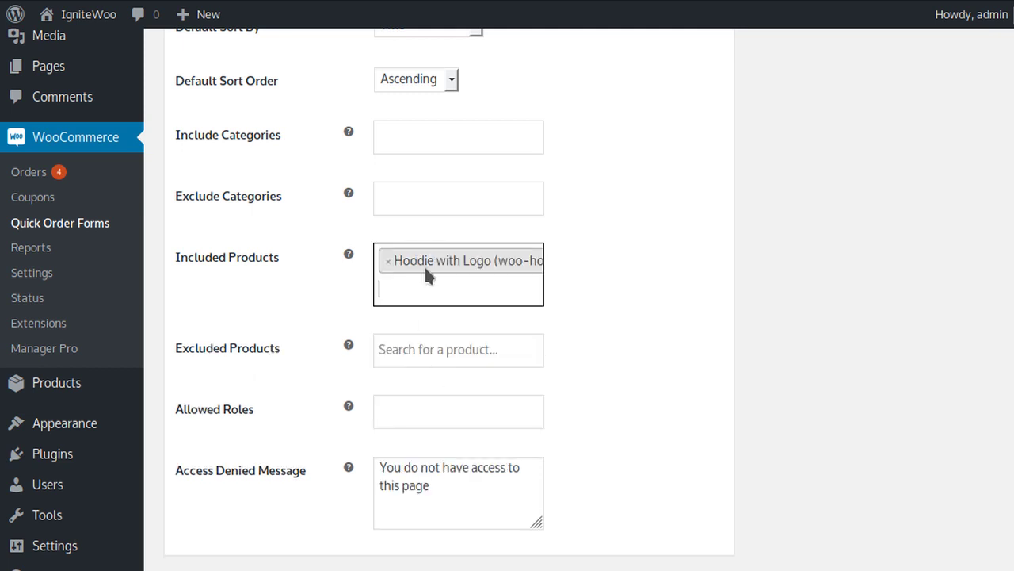
pyautogui.click(387, 265)
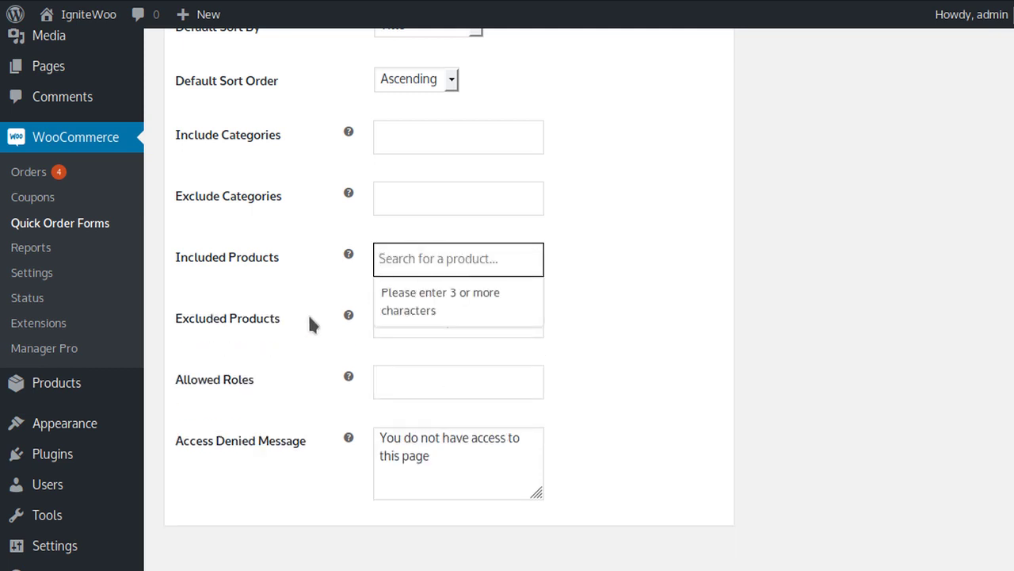
pyautogui.click(660, 317)
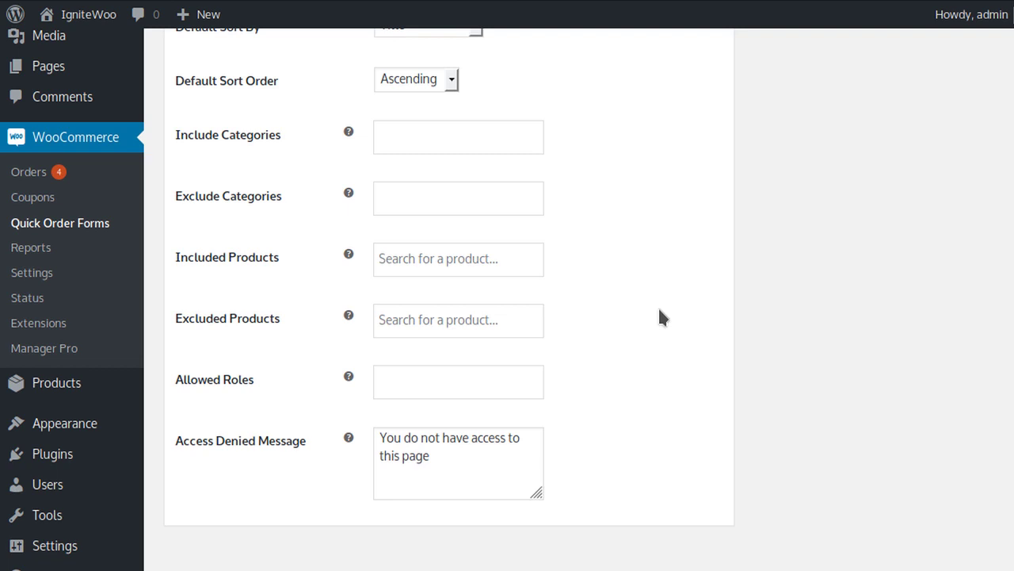
# Step: Show the Exclude Categories field and the Excluded Products search, and close both without choosing anything
pyautogui.click(432, 191)
pyautogui.click(432, 191)
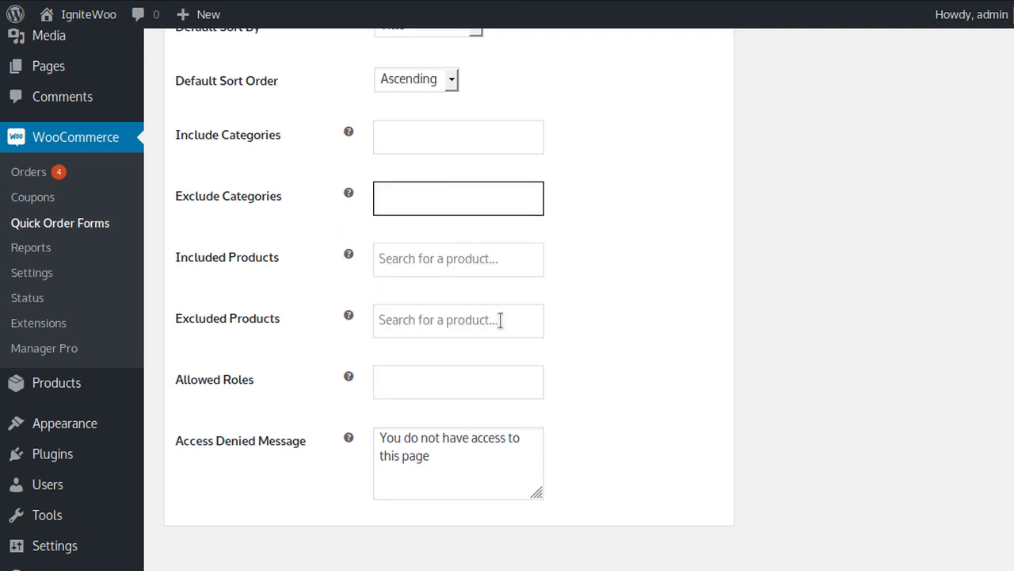
pyautogui.click(406, 321)
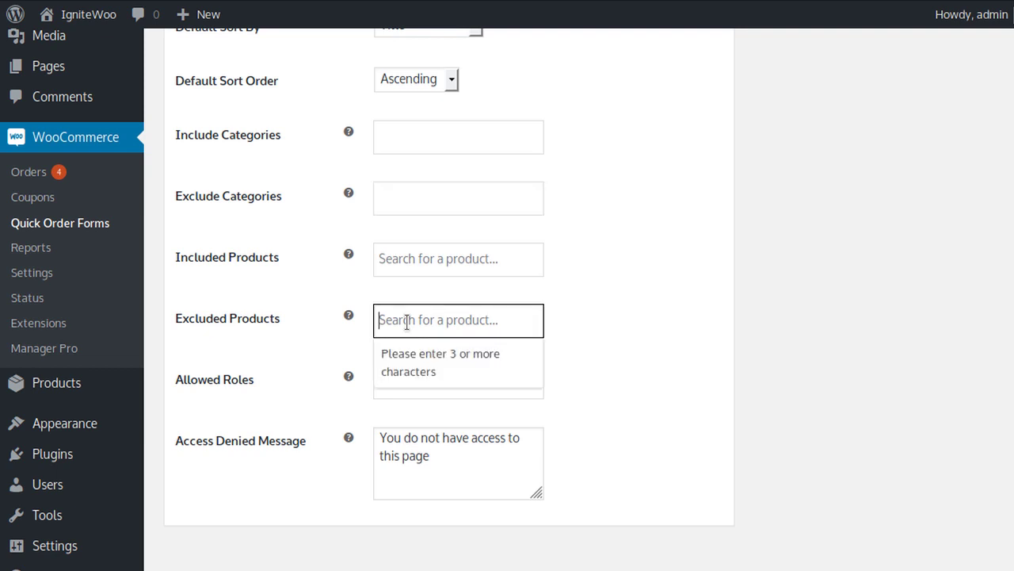
pyautogui.click(662, 288)
pyautogui.click(664, 294)
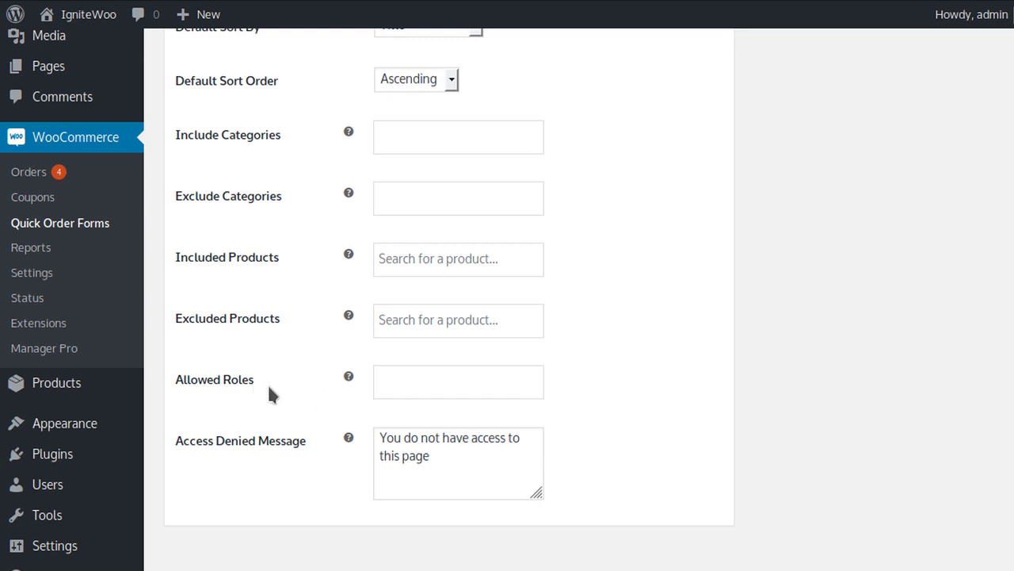
# Step: Try the Wholesale Buyer role in the Allowed Roles setting, clear the selection again and close the role list
pyautogui.click(409, 385)
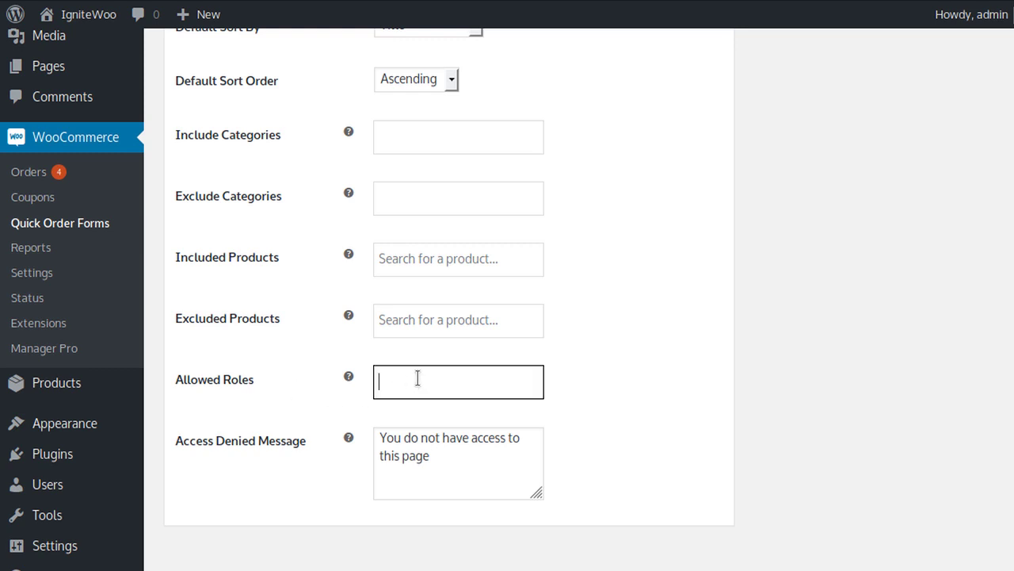
pyautogui.scroll(-4, 439, 474)
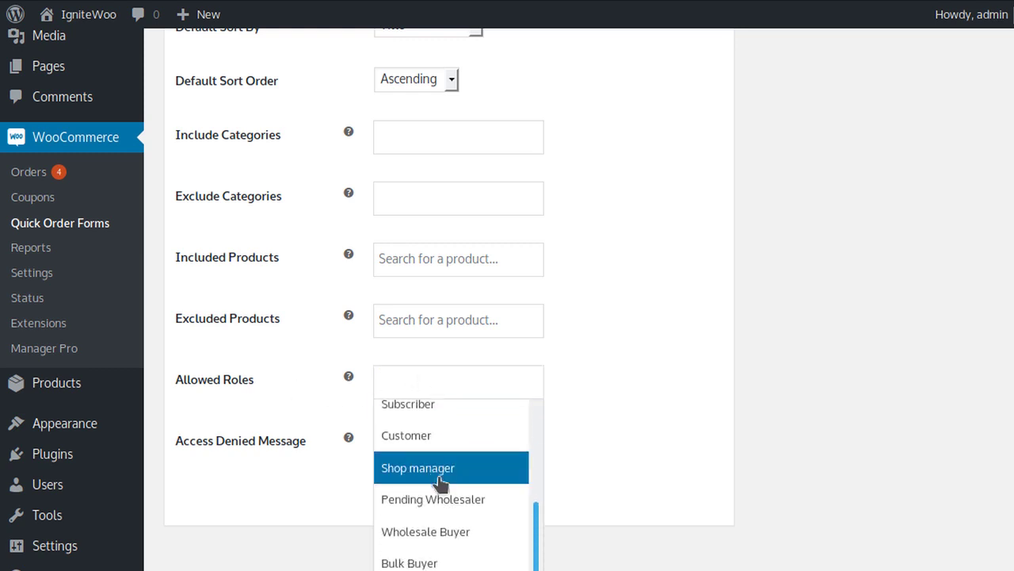
pyautogui.click(426, 531)
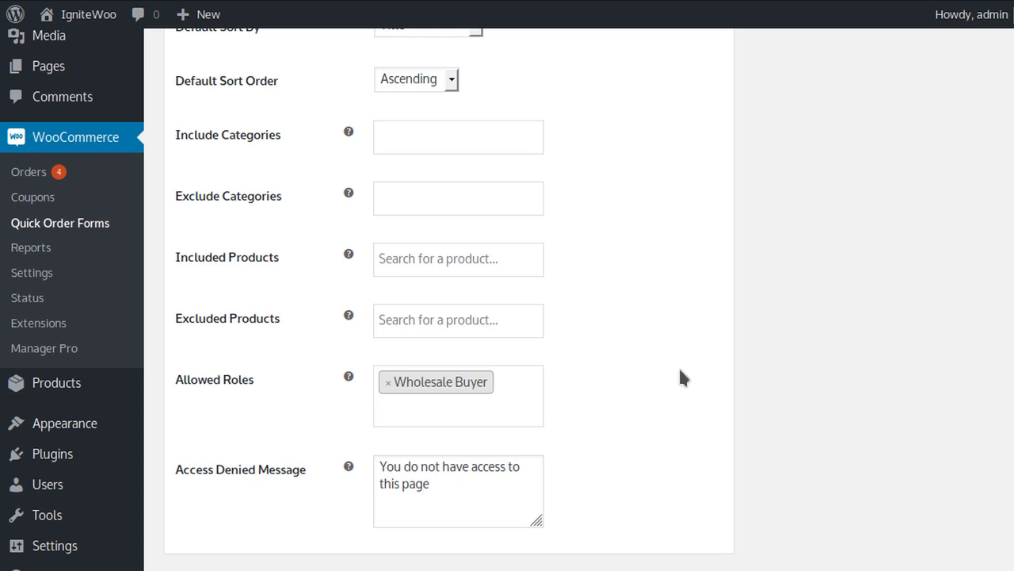
pyautogui.click(387, 383)
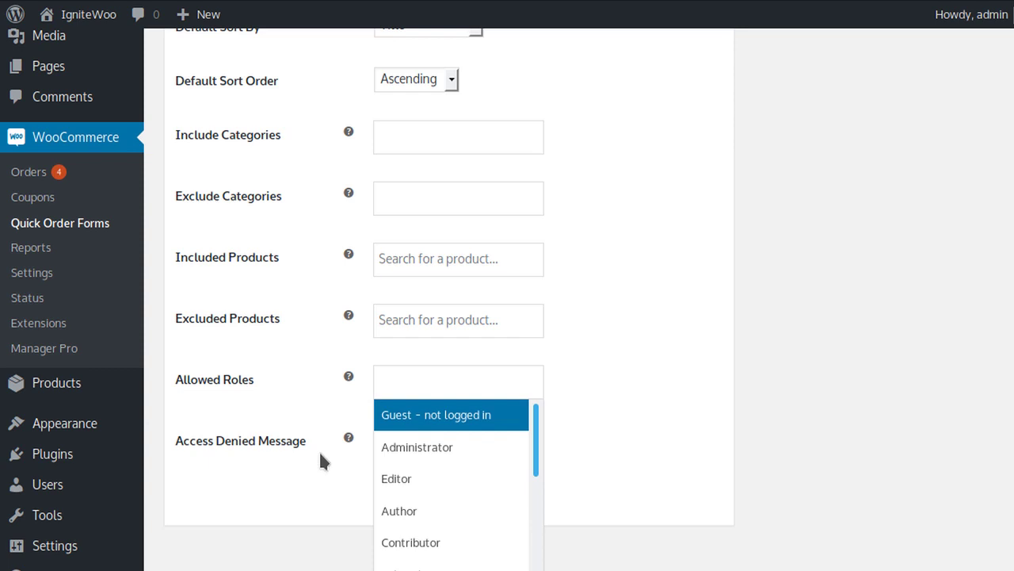
pyautogui.click(626, 377)
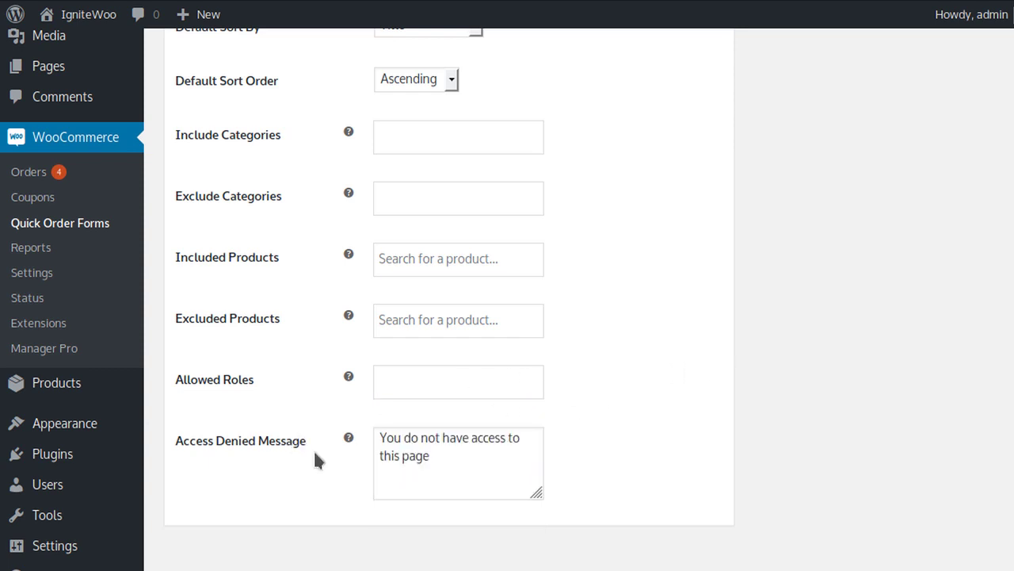
# Step: Highlight the Access Denied Message text for review, and deselect it without editing
pyautogui.moveTo(460, 459); pyautogui.dragTo(369, 427)
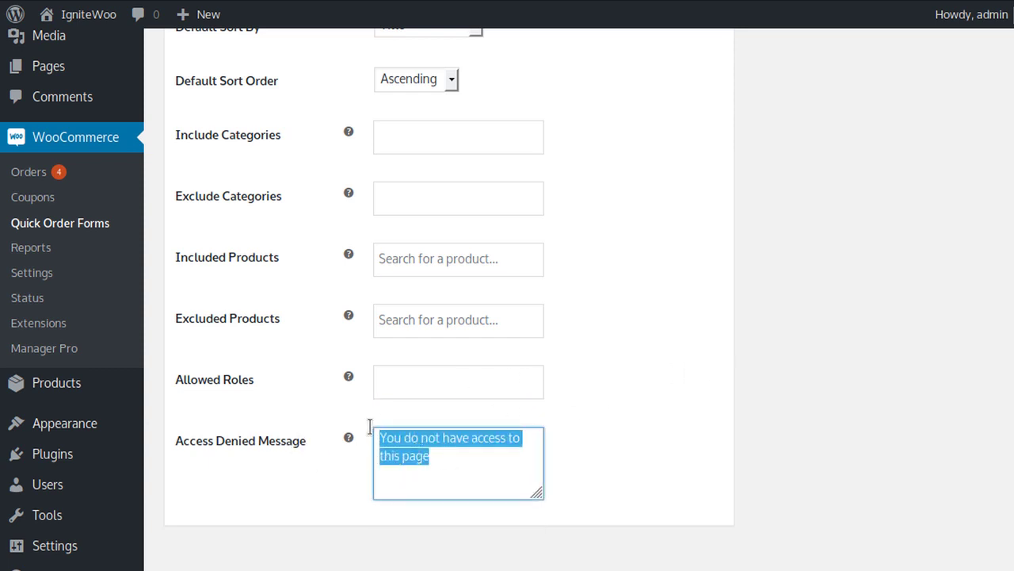
pyautogui.click(449, 456)
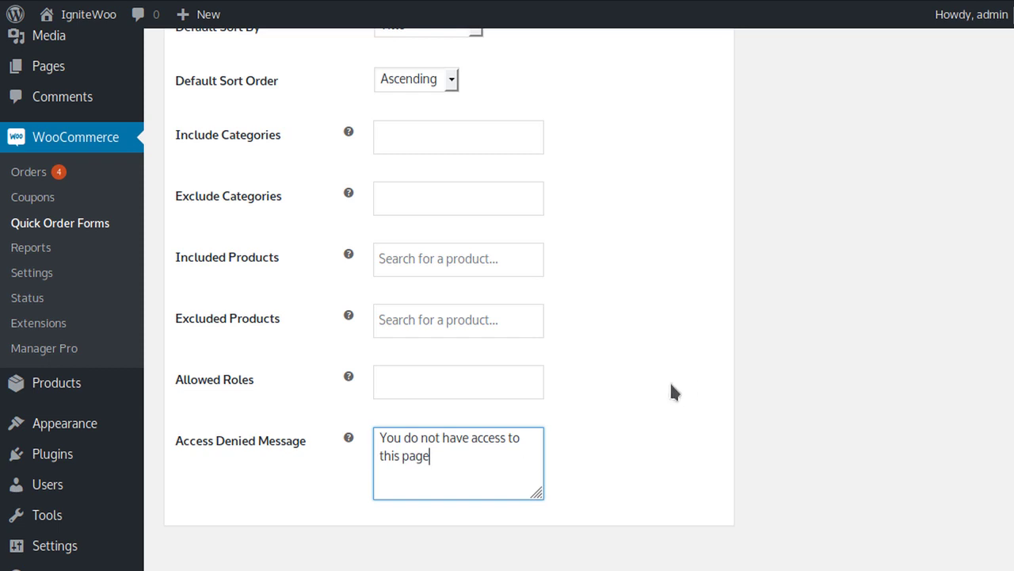
pyautogui.scroll(5, 671, 389)
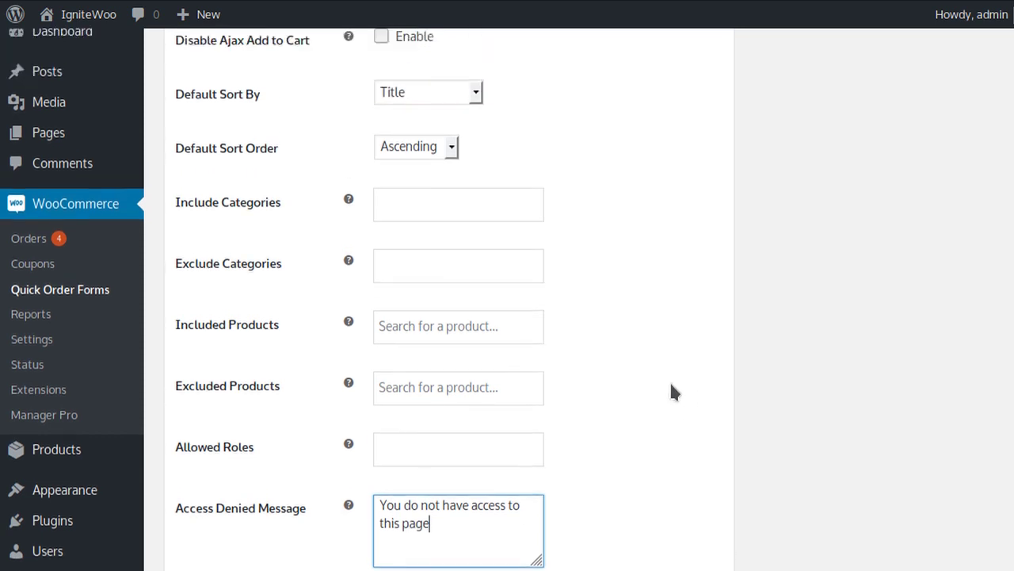